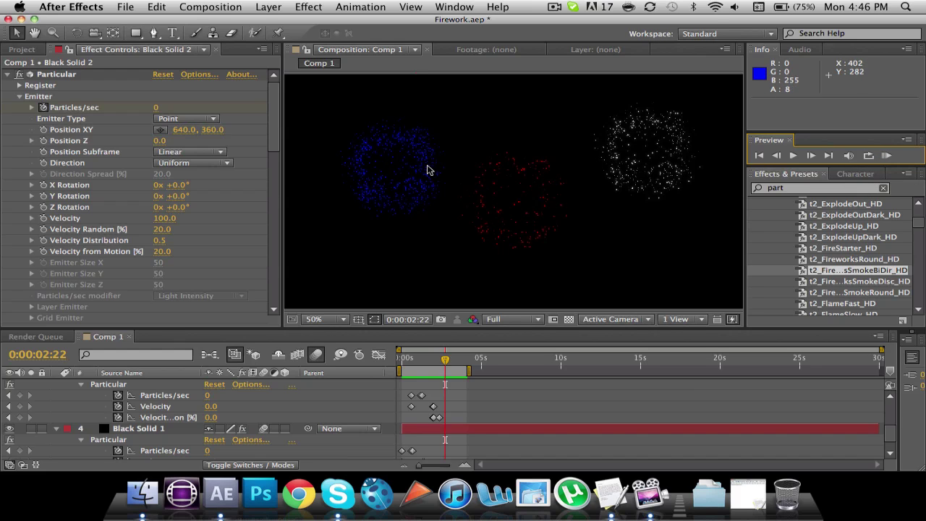
Preview Comp 1's white, red and blue firework bursts in real time, then stop playback
left_click(887, 157)
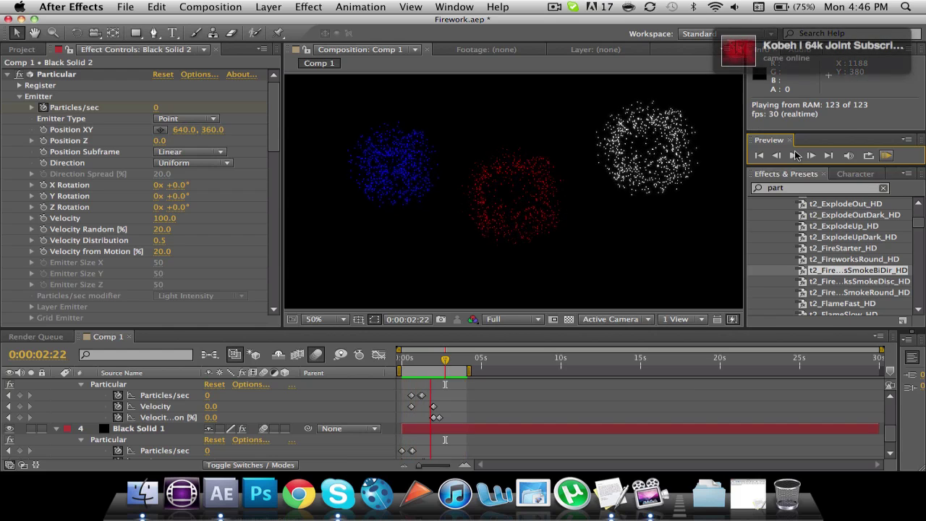
left_click(455, 127)
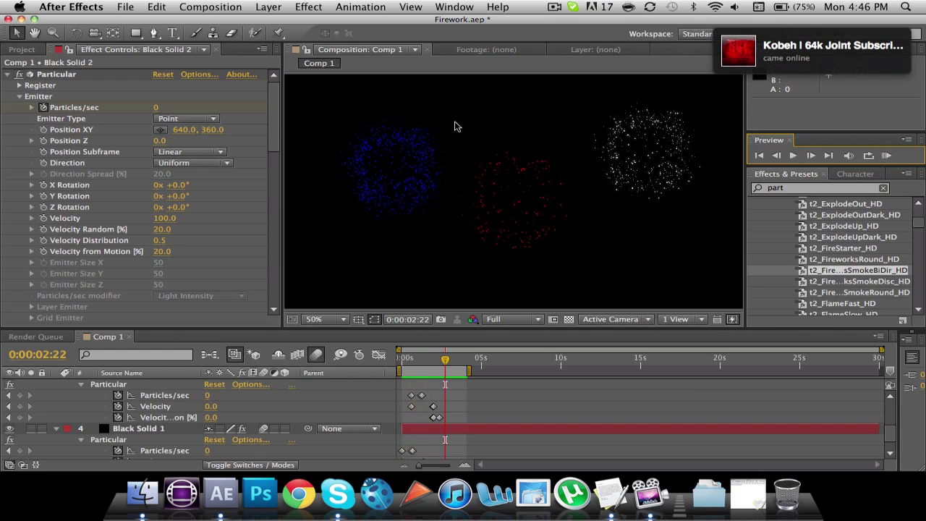
left_click(208, 6)
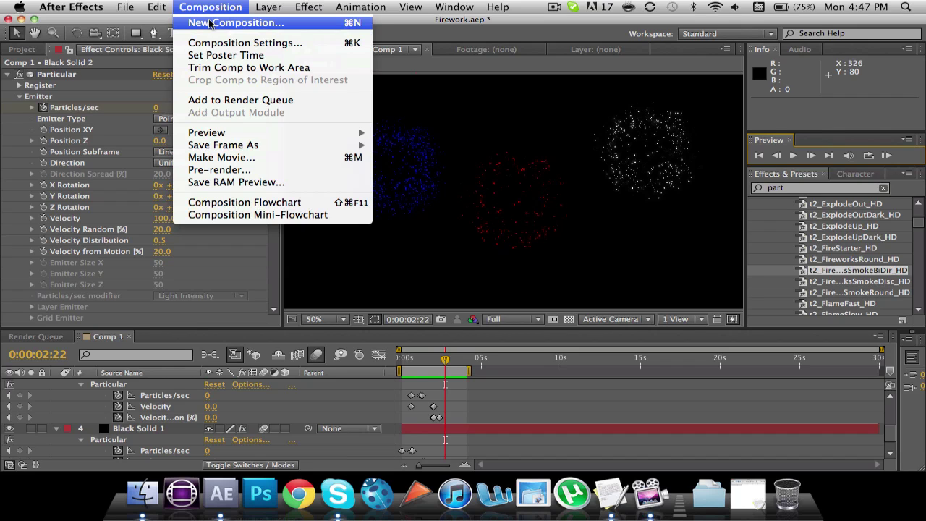
Create a new 1280×720, 30 fps composition named Fireworks
left_click(209, 23)
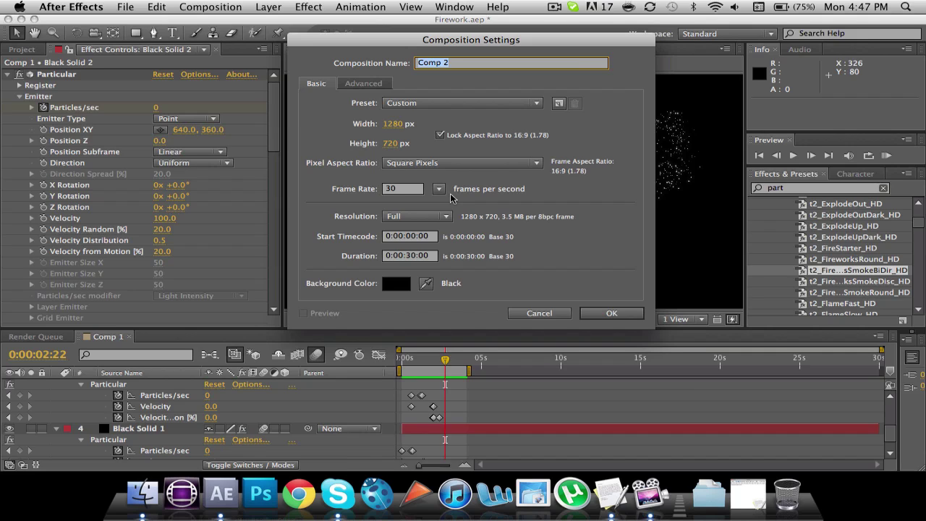
type("Fireworks")
left_click(604, 313)
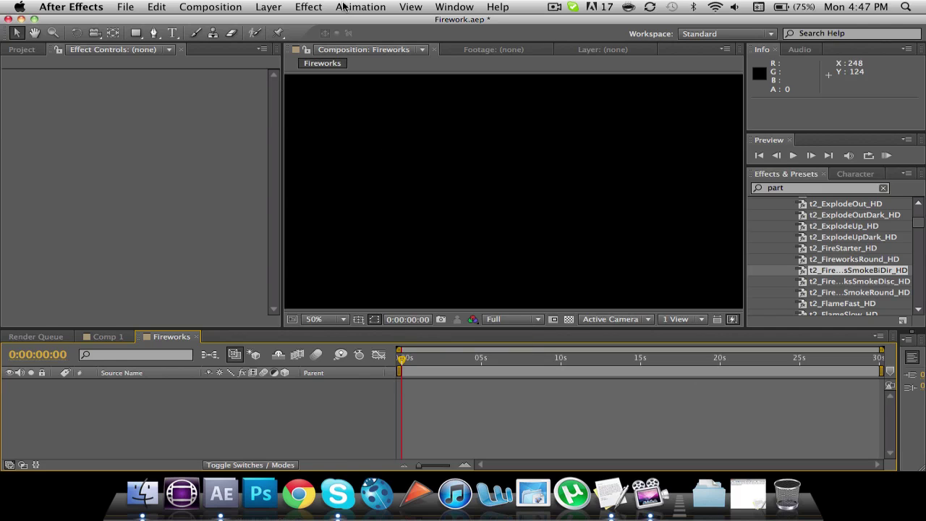
Widen the viewer and add a full-frame black solid layer to Fireworks
left_click_drag(282, 221, 208, 220)
left_click(267, 7)
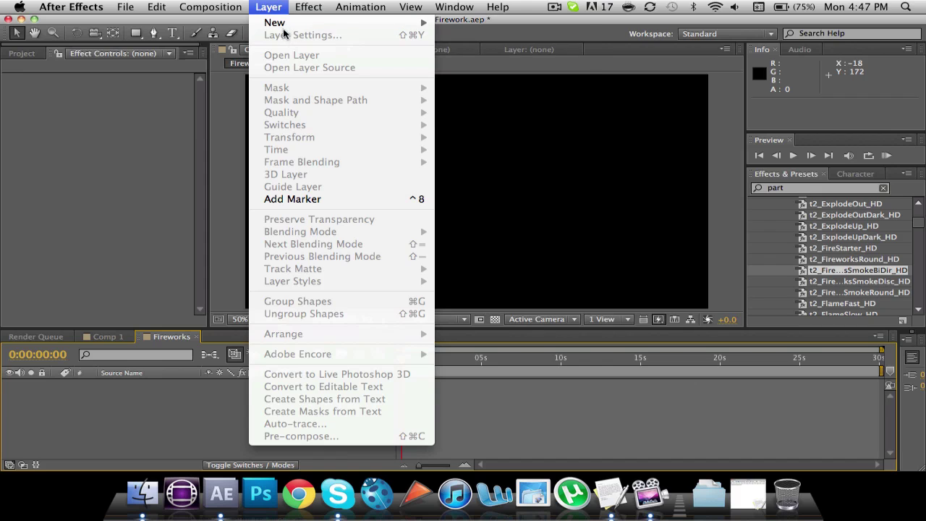
mouse_move(284, 22)
left_click(466, 38)
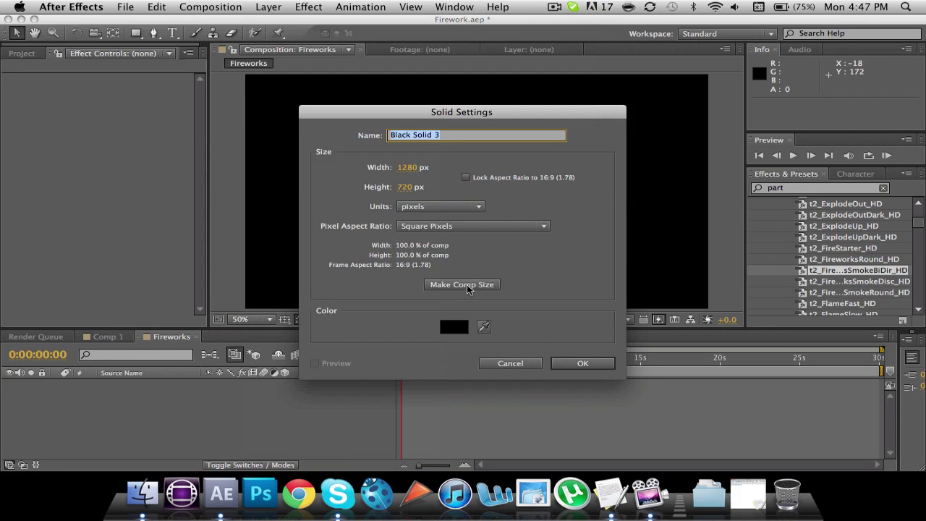
left_click(582, 363)
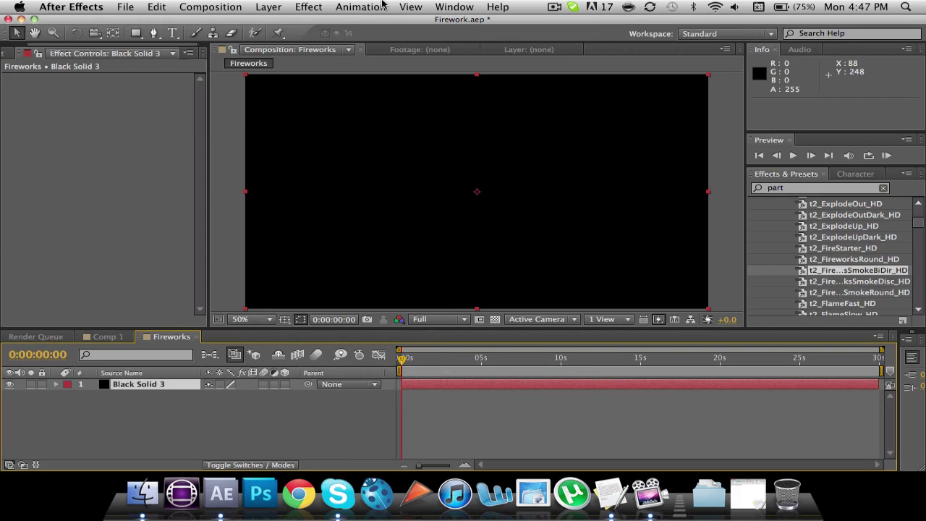
Apply the Trapcode Particular effect to the black solid
left_click(310, 7)
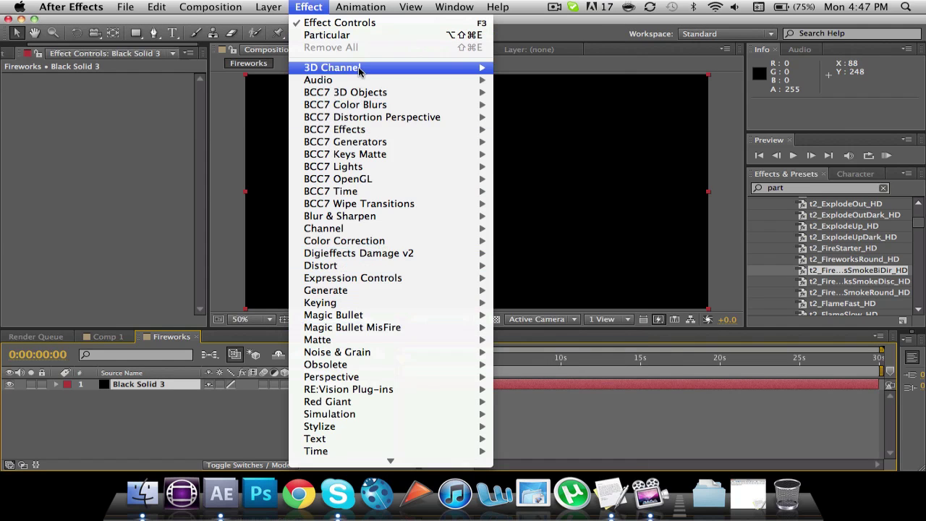
mouse_move(383, 434)
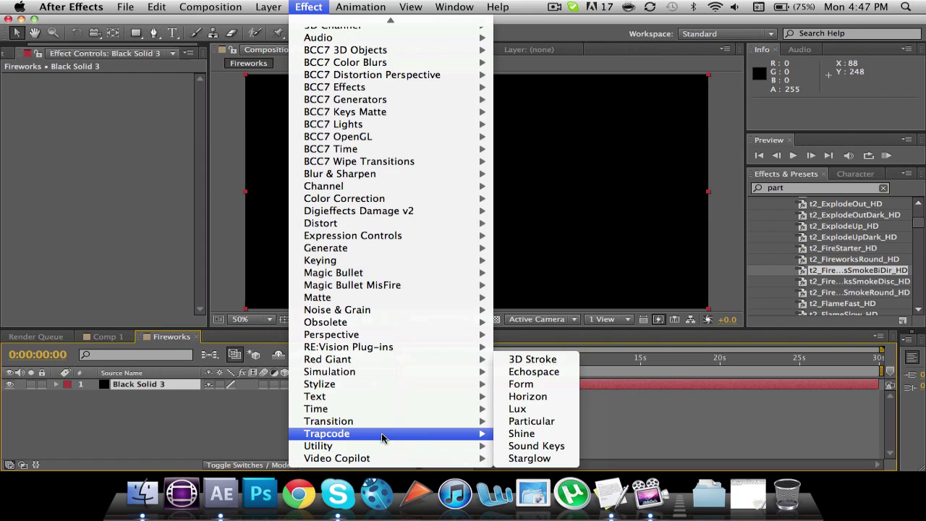
left_click(545, 421)
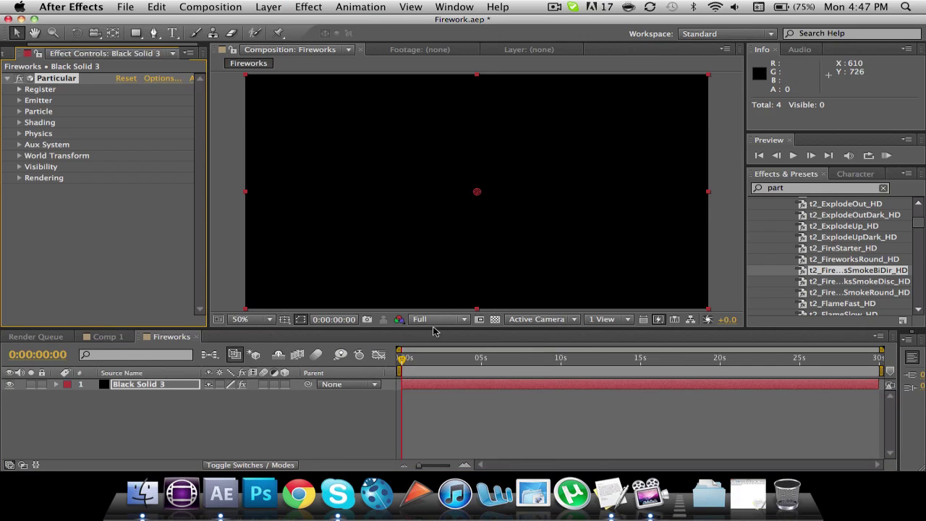
left_click_drag(406, 360, 437, 379)
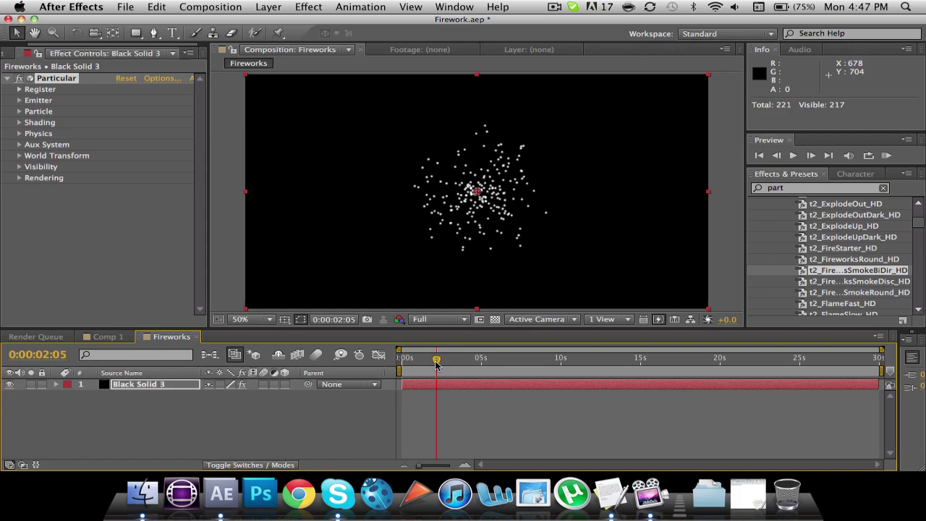
left_click_drag(436, 366, 406, 359)
Shrink the Particular particle Size to 2 and scrub to check the smaller particles
left_click(19, 101)
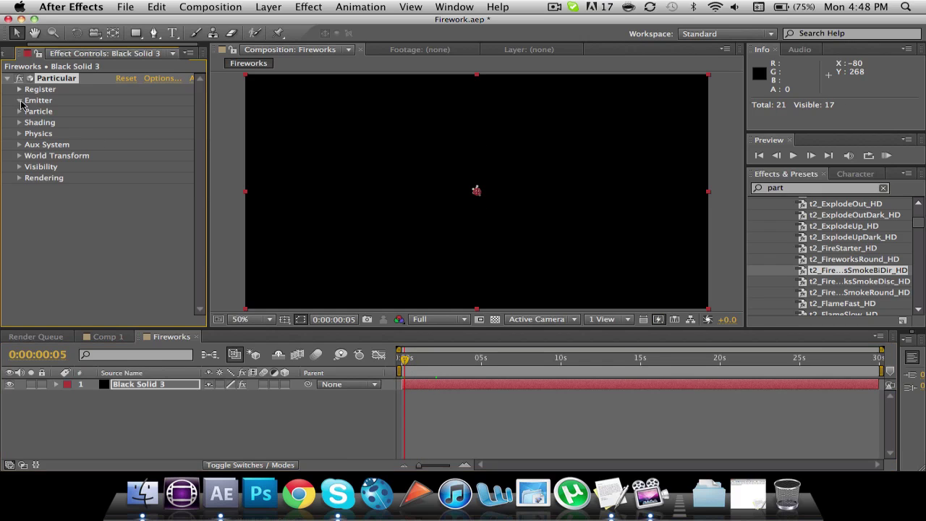
scroll(54, 110, "up", 2)
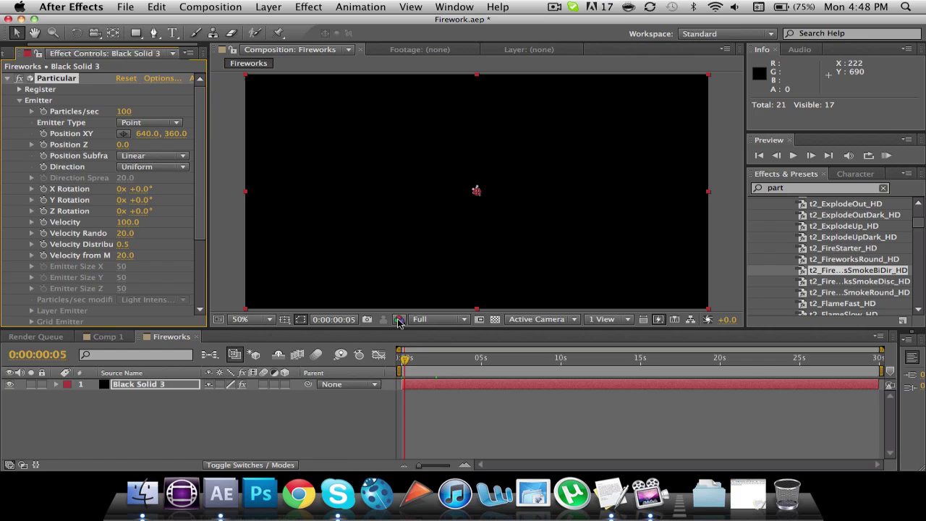
left_click(402, 360)
mouse_move(402, 361)
left_mouse_down()
mouse_move(469, 360)
mouse_move(403, 359)
mouse_move(410, 359)
left_mouse_up()
scroll(97, 252, "down", 2)
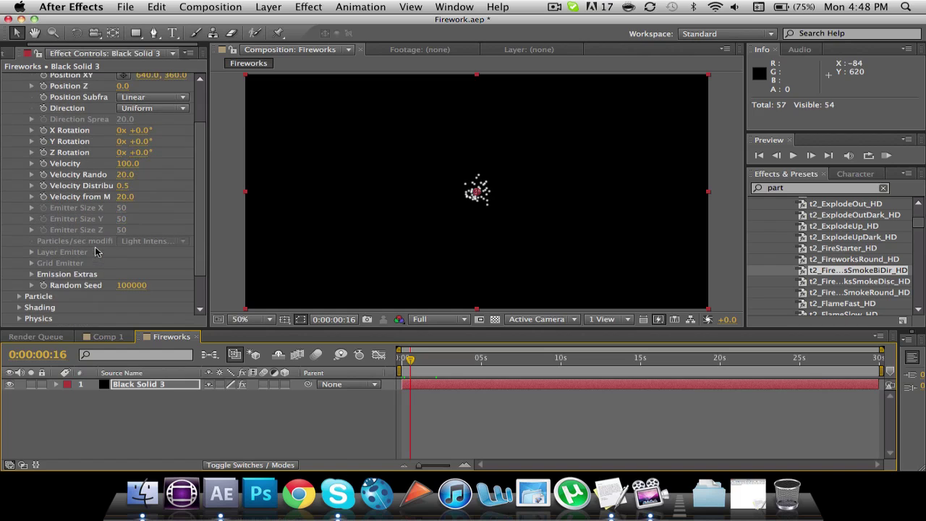
left_click(19, 297)
scroll(44, 275, "down", 5)
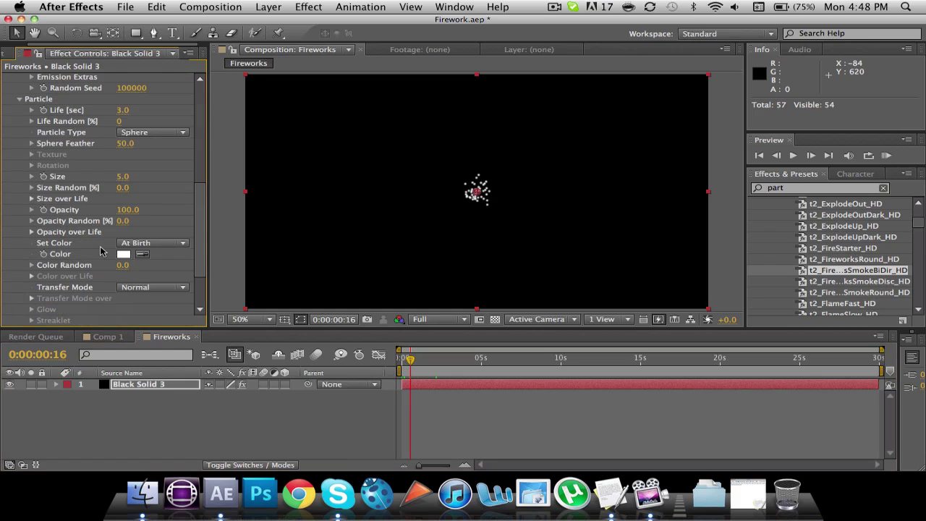
left_click(122, 176)
type("5")
key("Return")
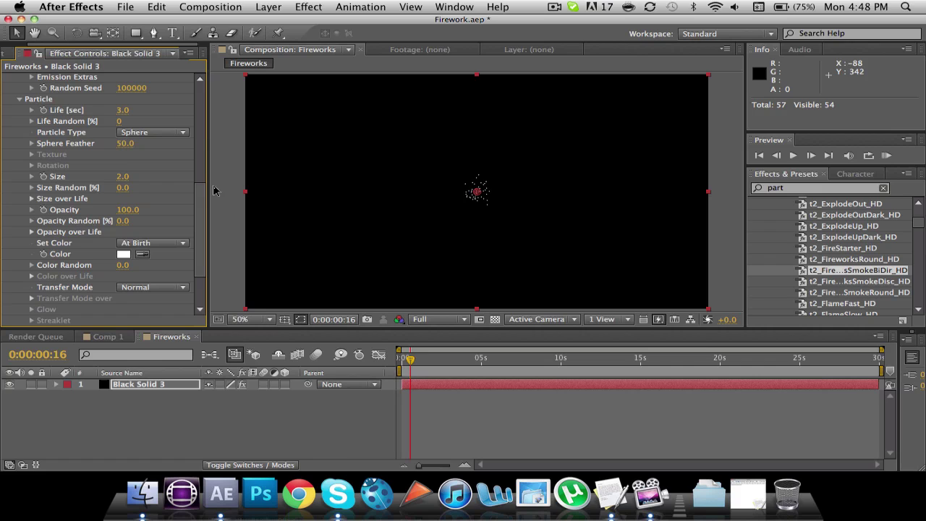
mouse_move(410, 359)
left_mouse_down()
mouse_move(402, 359)
mouse_move(437, 361)
mouse_move(412, 359)
left_mouse_up()
Raise the Emitter's Particles/sec to 1000 and scrub back to view the spray
scroll(142, 184, "up", 10)
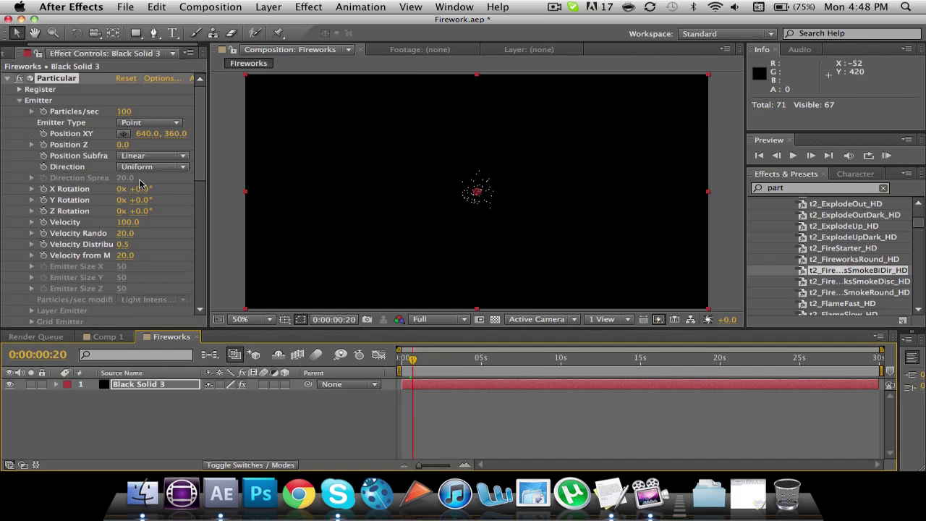
left_click(124, 110)
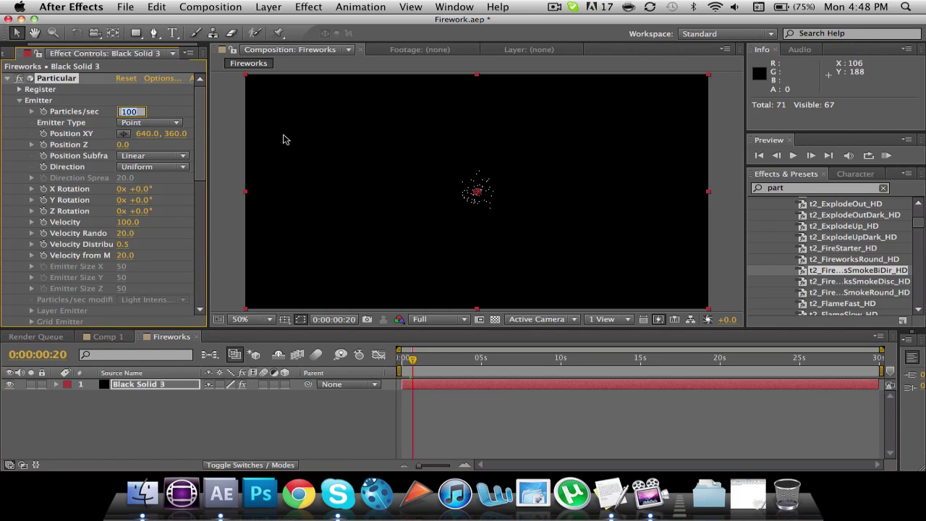
type("1")
key("Return")
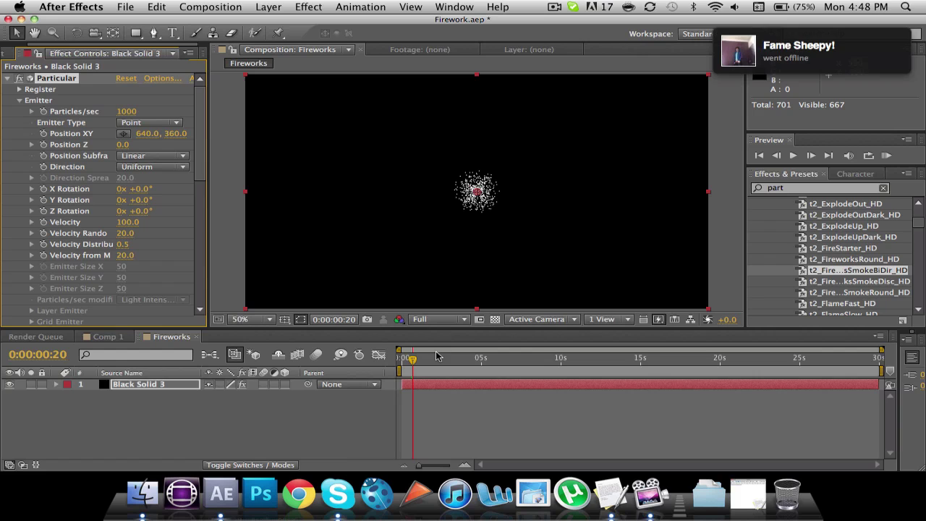
mouse_move(413, 358)
left_mouse_down()
mouse_move(467, 365)
mouse_move(399, 364)
left_mouse_up()
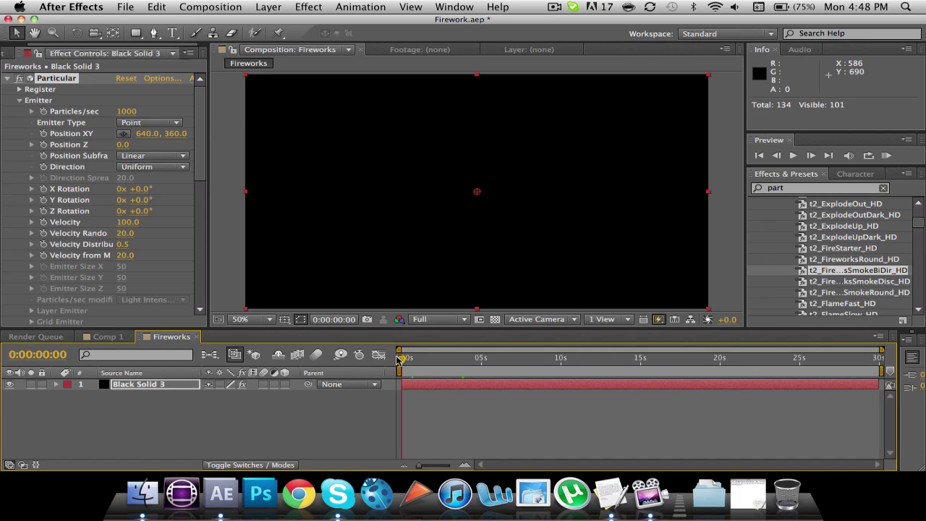
Keyframe Particles/sec at 1000 near frame 29 on Black Solid 3
left_click(44, 111)
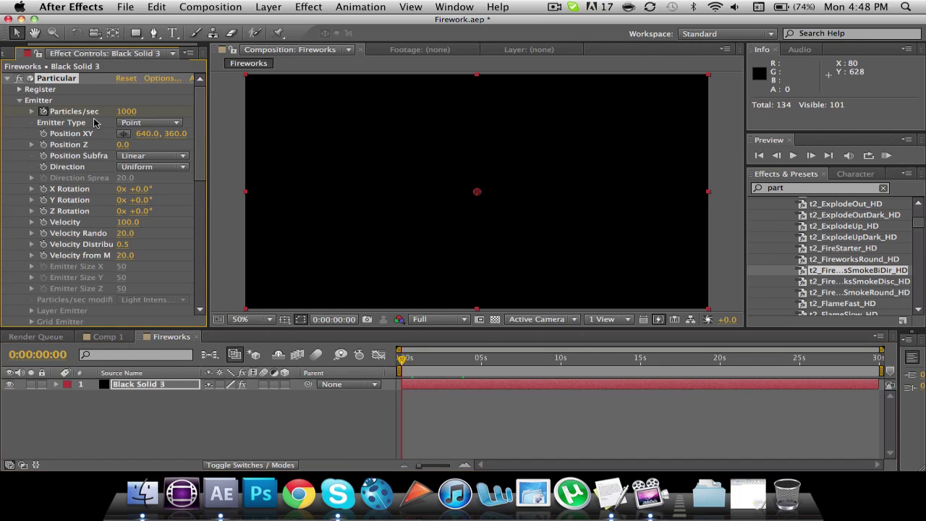
left_click(132, 385)
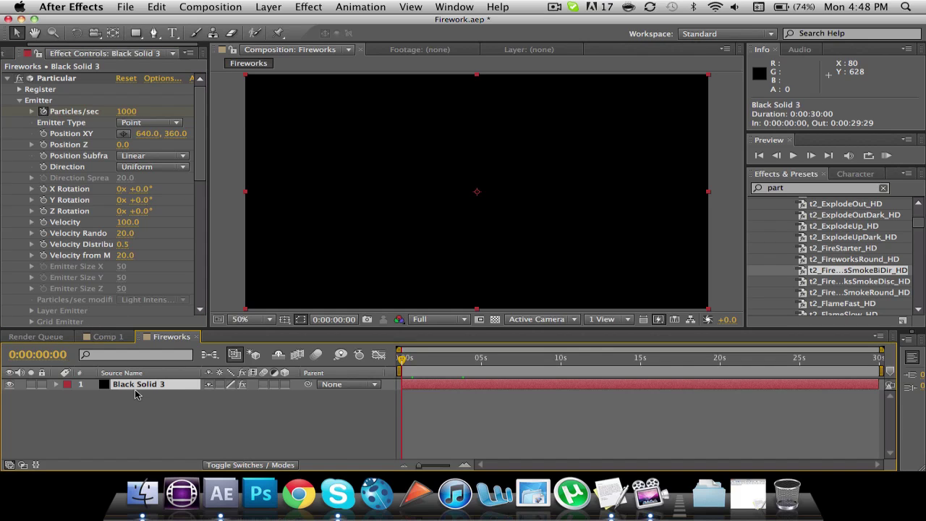
key("u")
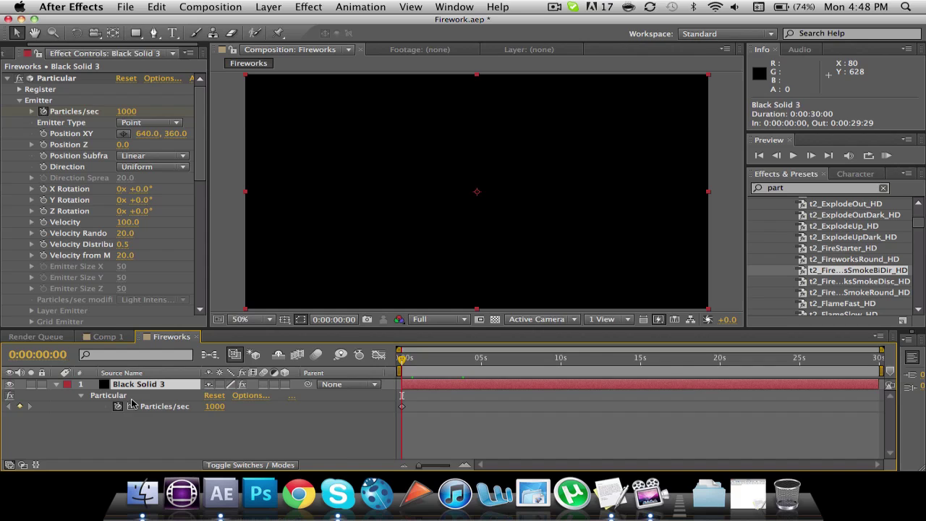
key("u")
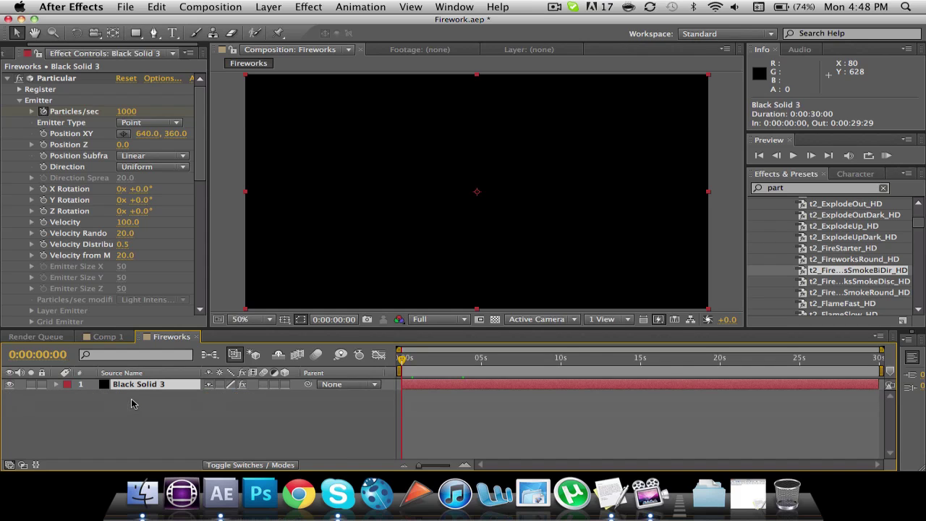
key("u")
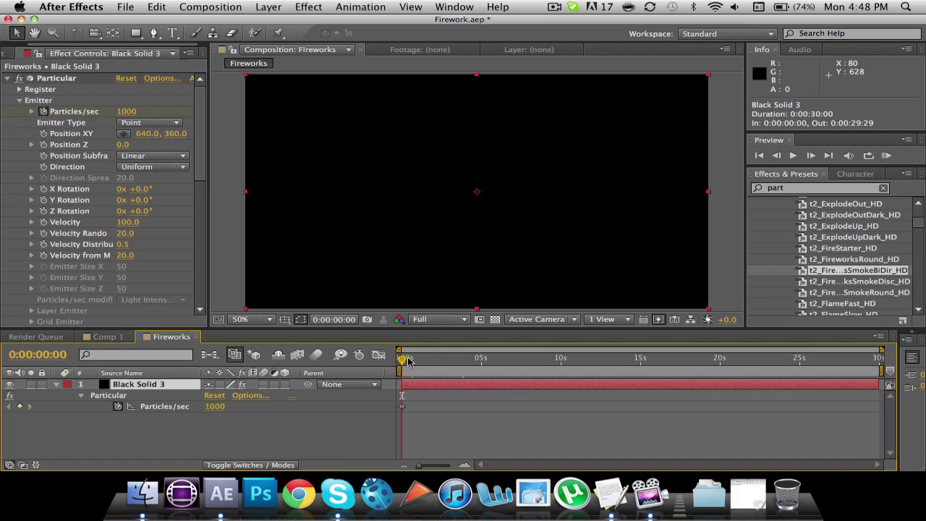
left_click_drag(403, 365, 417, 364)
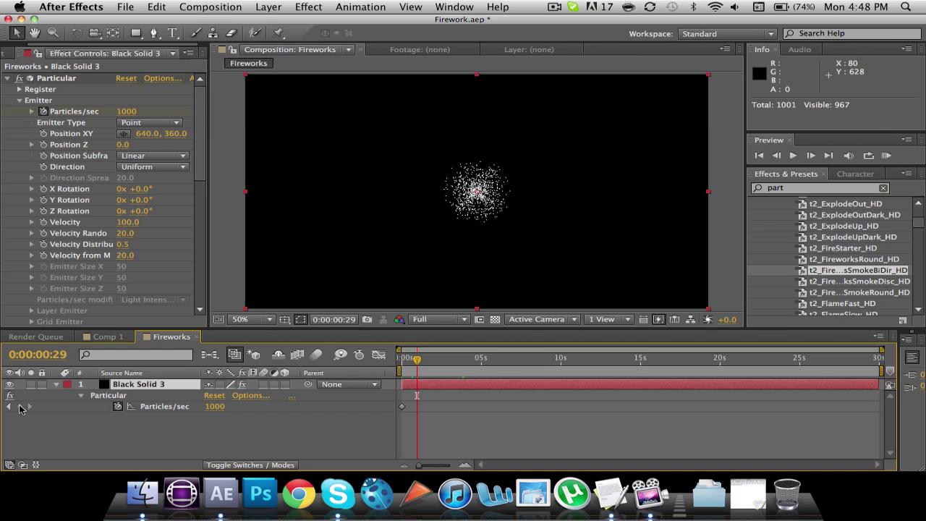
left_click(20, 407)
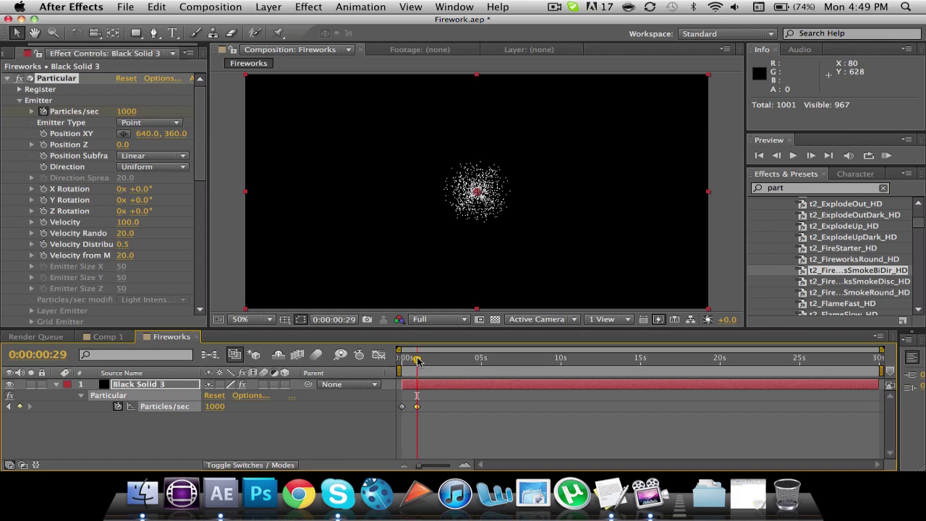
Set Particles/sec to 0 at one second and RAM preview the single burst
left_click_drag(418, 360, 418, 360)
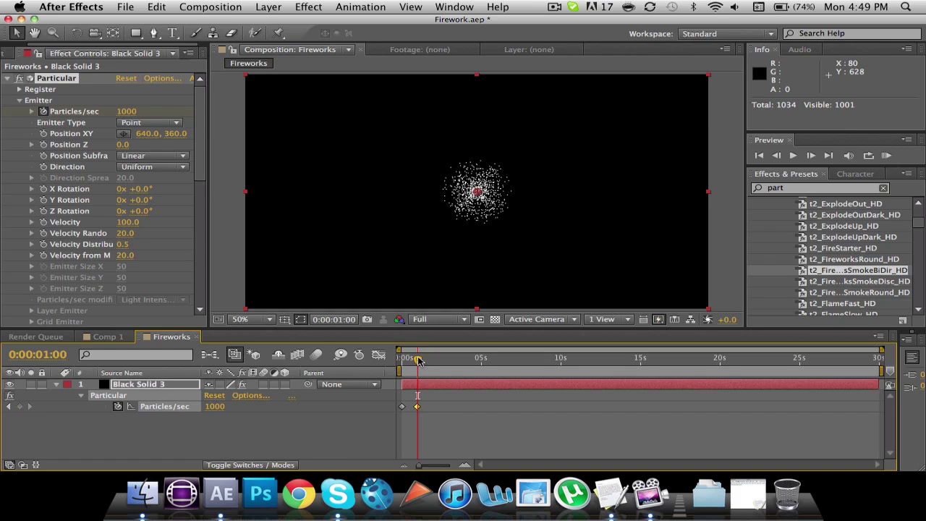
left_click(218, 406)
type("0")
key("Return")
left_click_drag(421, 362, 402, 359)
left_click(885, 156)
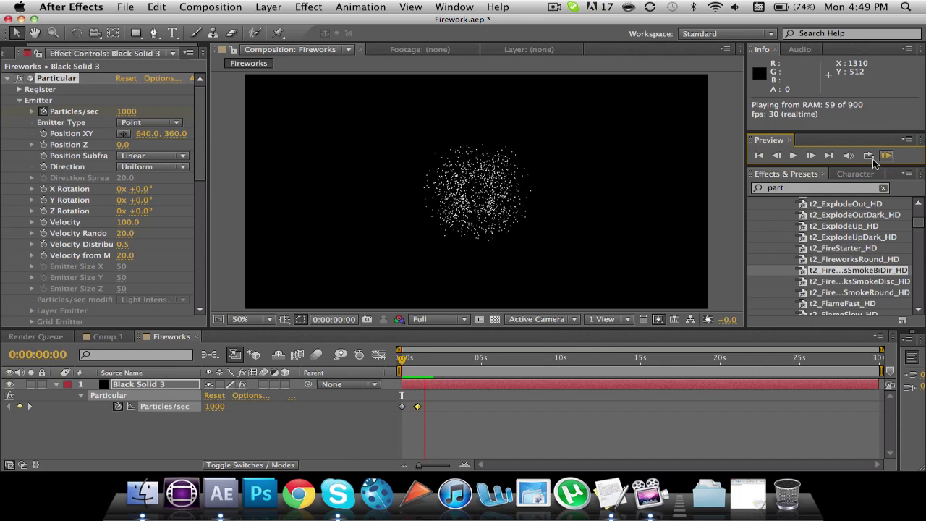
Keyframe particle Velocity at 300 and move to frame 29
left_click(309, 195)
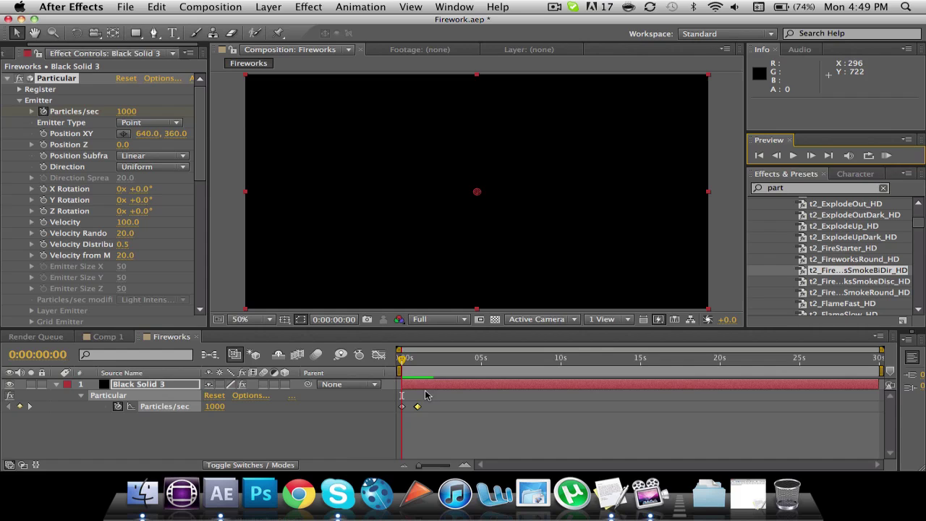
left_click(403, 360)
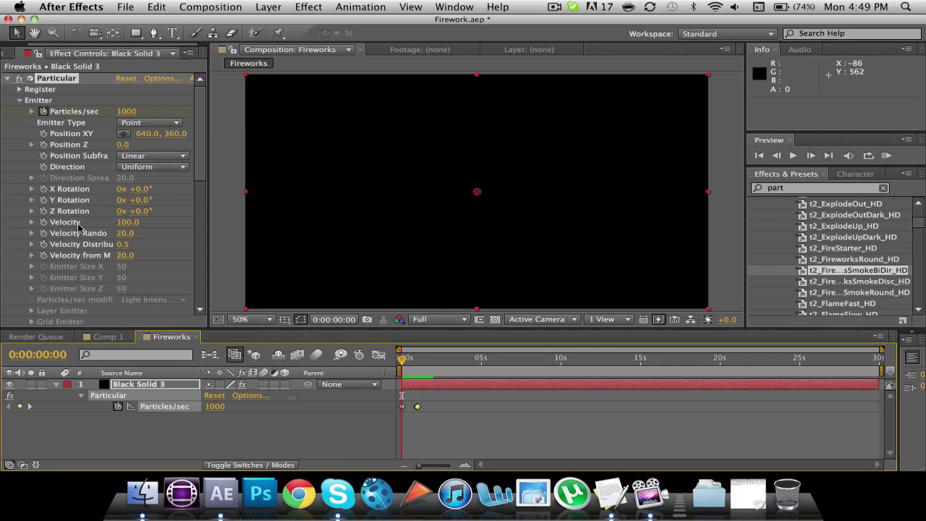
scroll(80, 228, "down", 3)
scroll(63, 206, "up", 1)
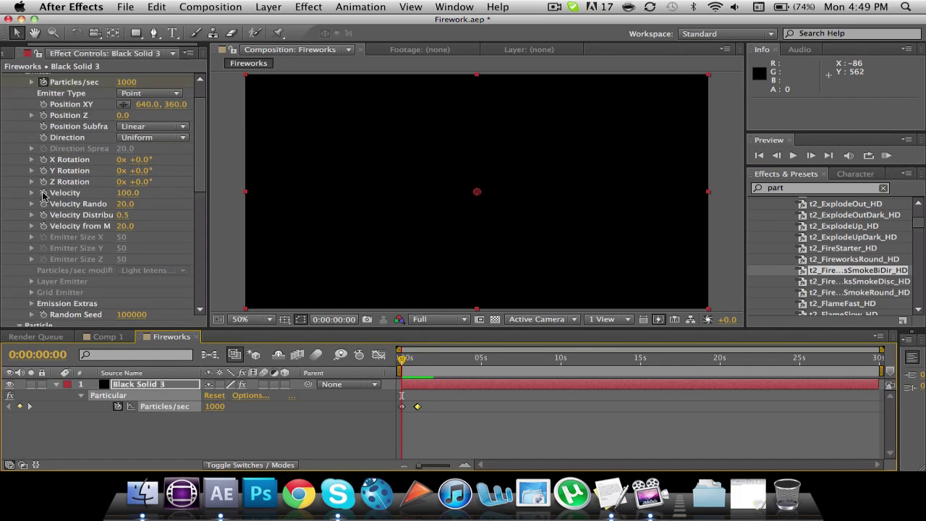
left_click(43, 194)
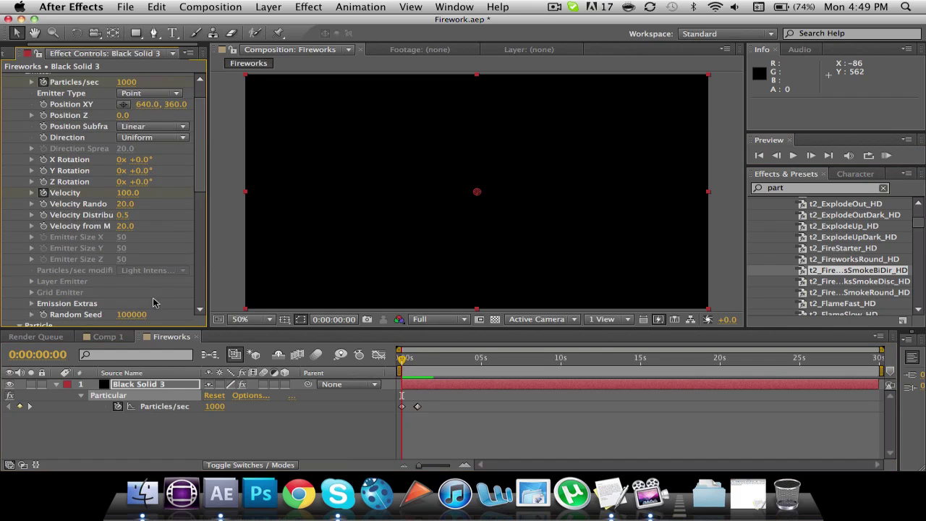
left_click(128, 194)
type("300")
key("Return")
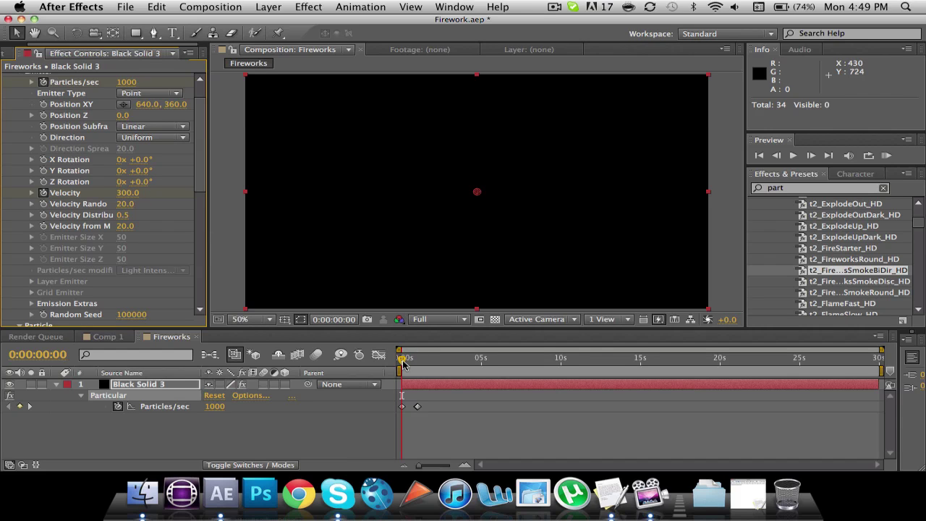
left_click_drag(404, 364, 417, 362)
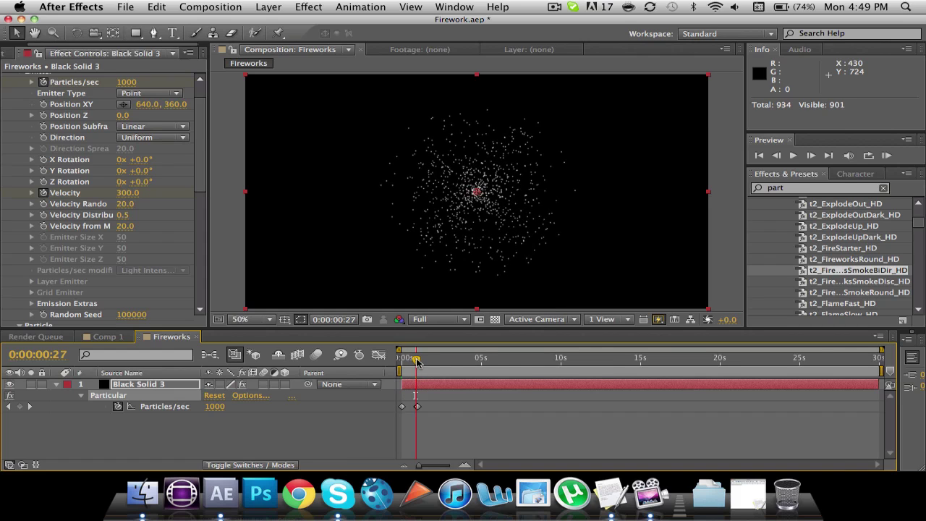
left_click_drag(418, 362, 419, 361)
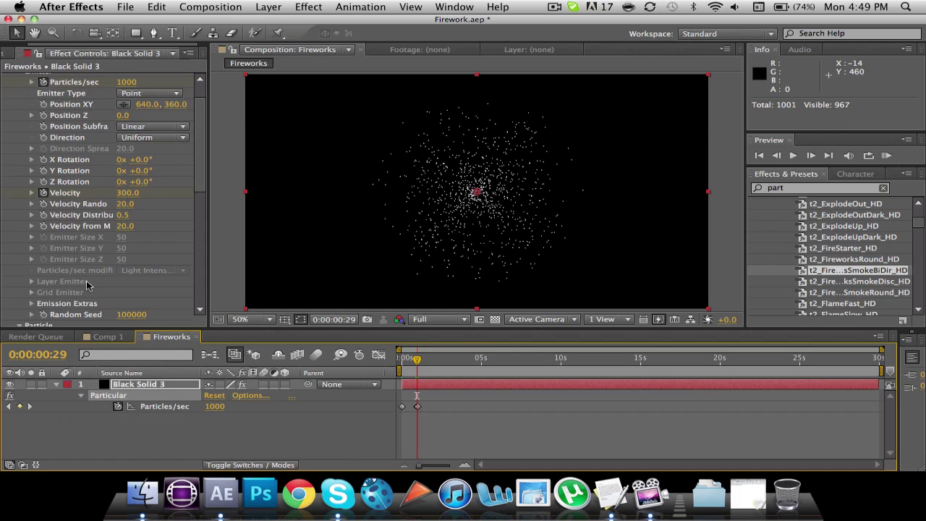
Add a Velocity keyframe at frame 29 and drop Velocity to 0 at one second
left_click(150, 385)
key("u")
key("u")
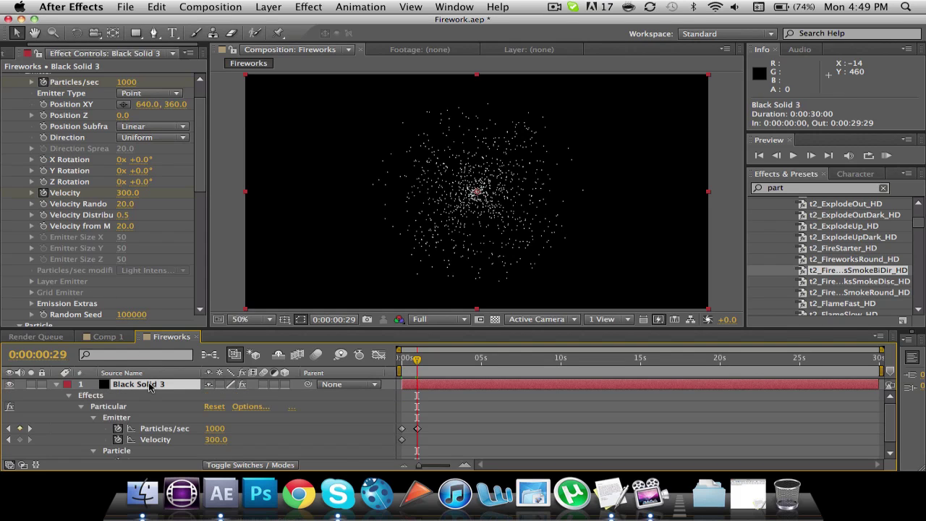
scroll(122, 411, "down", 1)
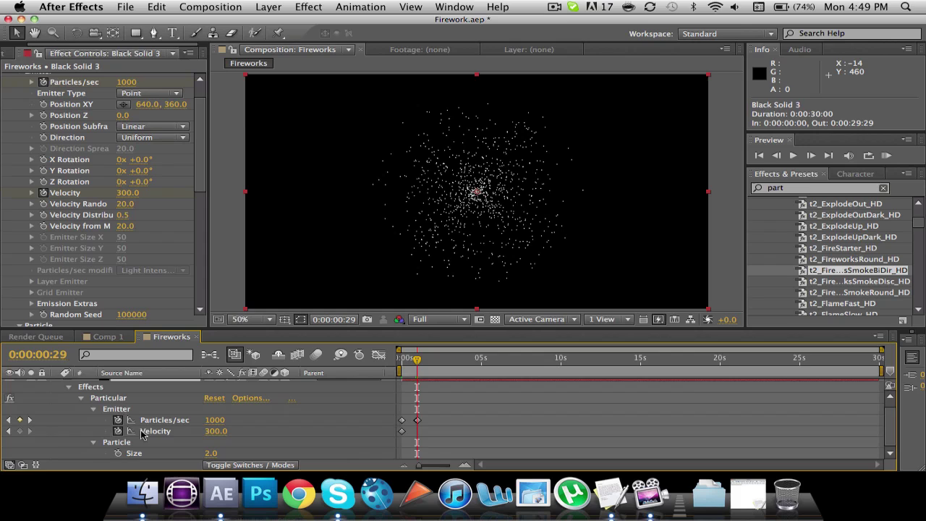
left_click(20, 431)
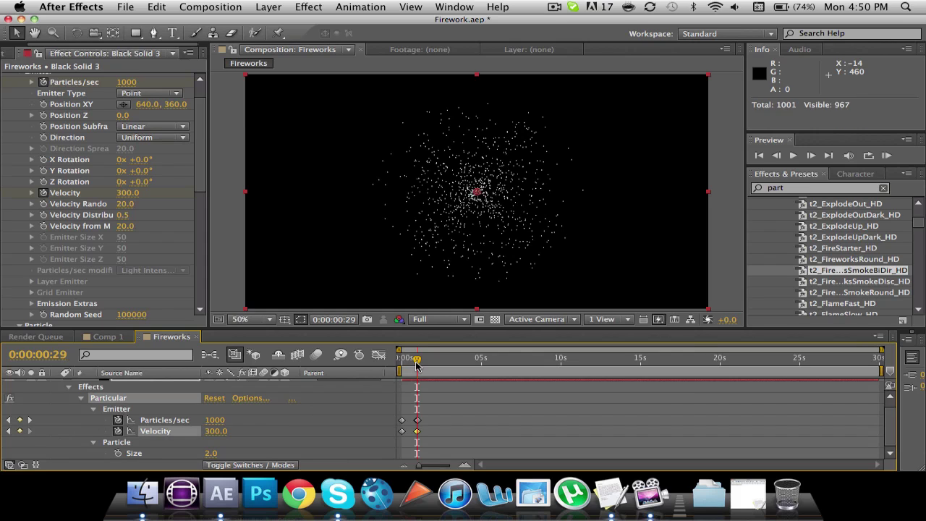
left_click_drag(418, 366, 418, 366)
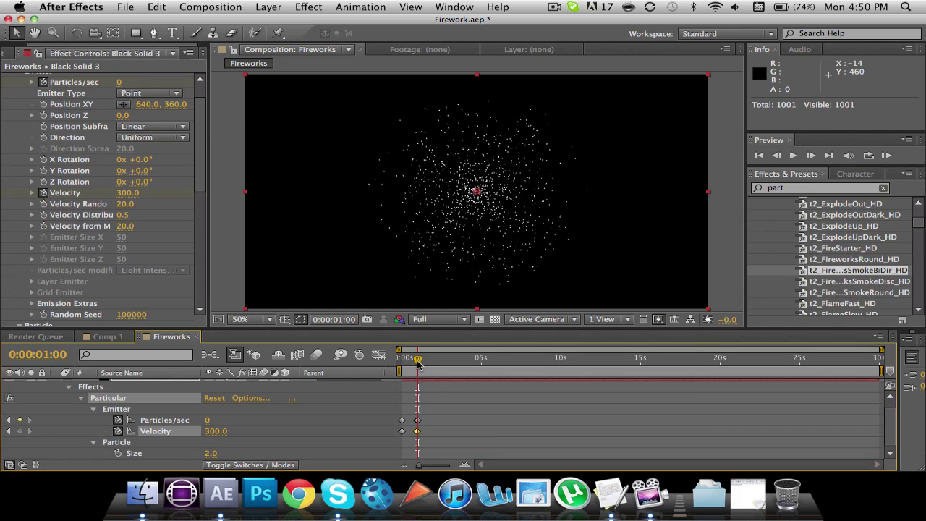
left_click(129, 193)
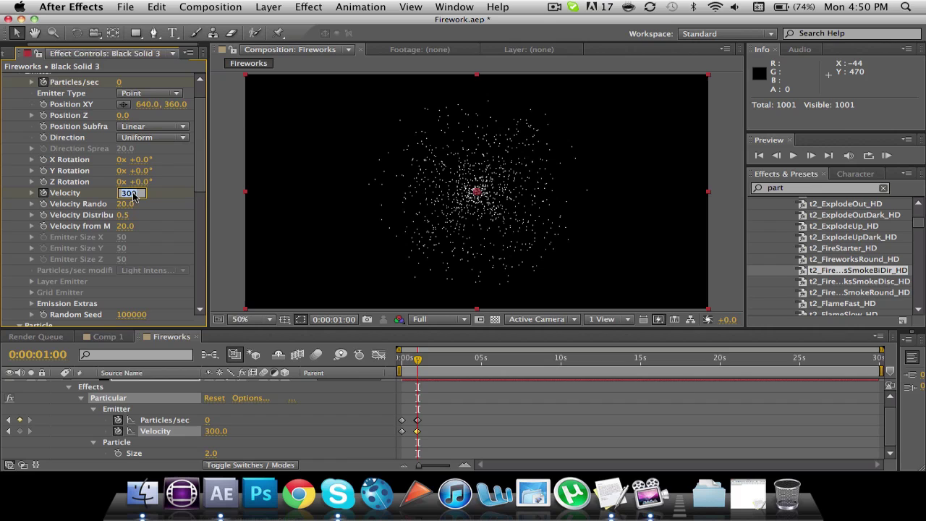
type("0")
key("Return")
mouse_move(417, 359)
left_mouse_down()
mouse_move(403, 360)
mouse_move(453, 365)
mouse_move(410, 366)
mouse_move(420, 363)
left_mouse_up()
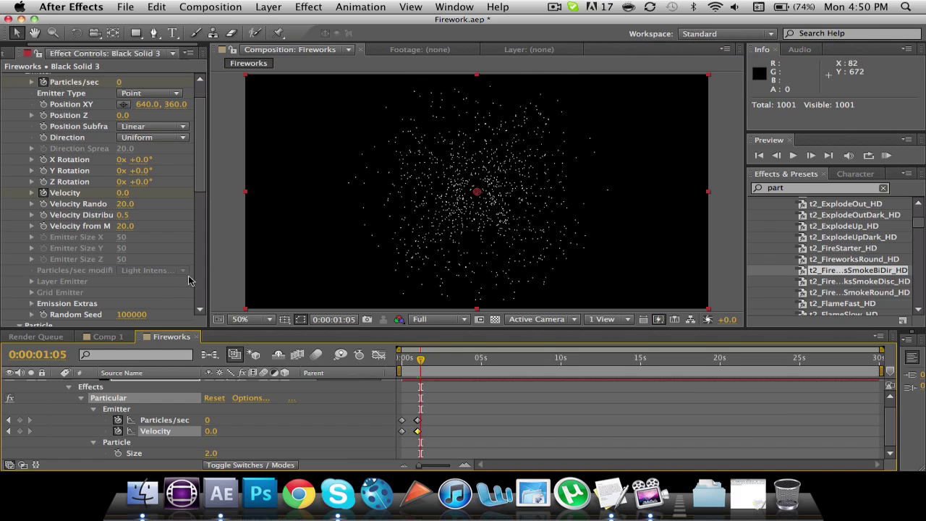
Set Air Resistance to 2.5 under Particular's Physics > Air settings
mouse_move(203, 168)
left_mouse_down()
mouse_move(202, 286)
mouse_move(191, 292)
left_mouse_up()
left_click(21, 284)
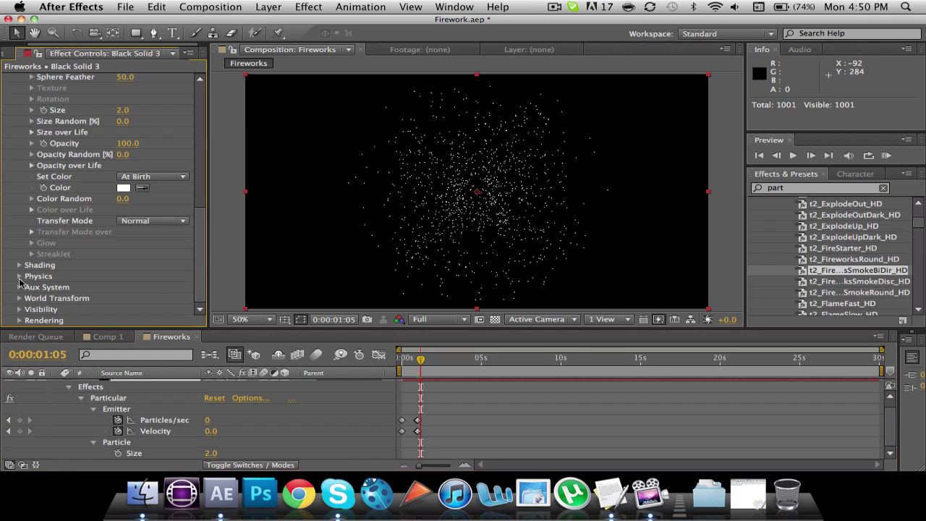
left_click(20, 278)
scroll(55, 250, "down", 3)
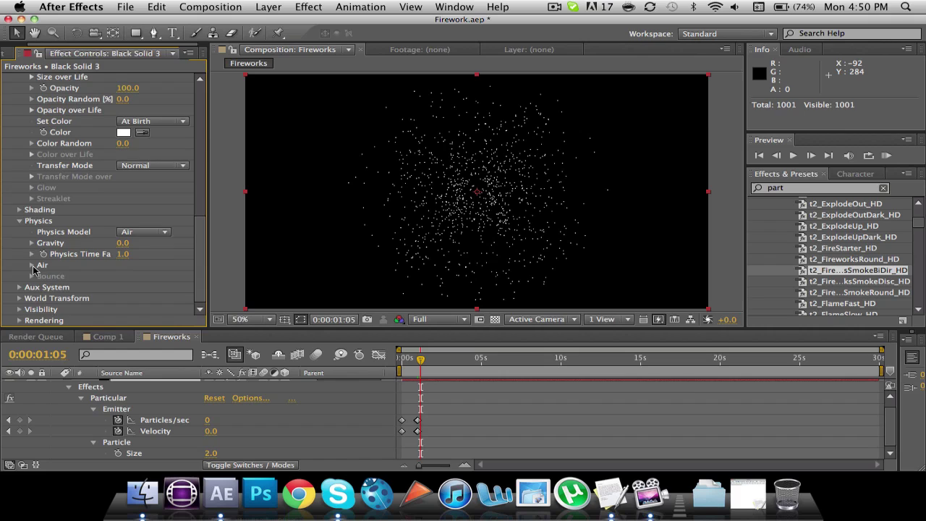
left_click(31, 266)
scroll(32, 271, "down", 4)
left_click(124, 210)
key("Return")
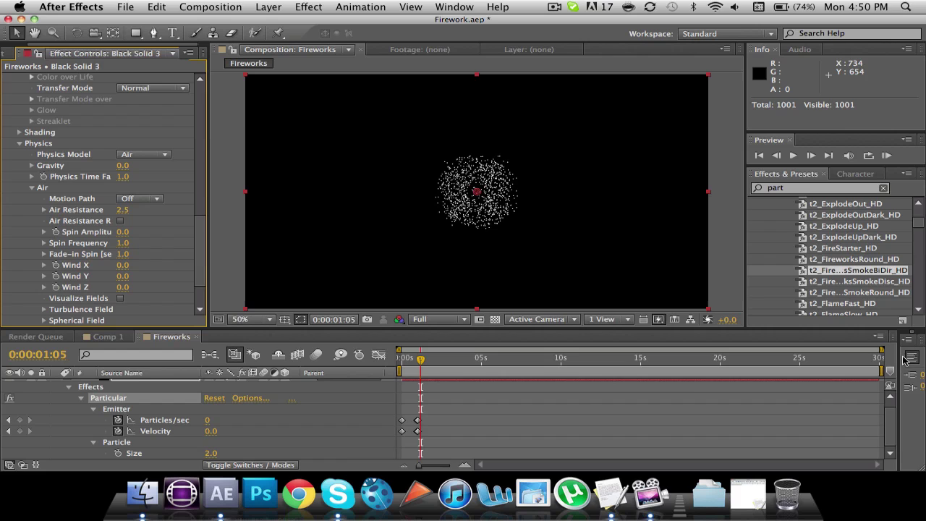
Shorten the work area to about 3 seconds and RAM preview the burst
left_click_drag(880, 371, 448, 392)
left_click(886, 156)
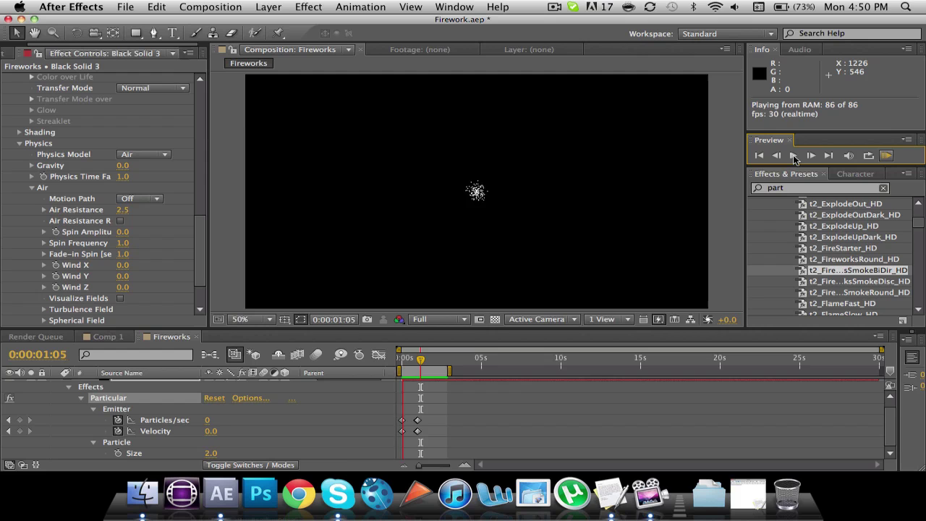
left_click(793, 155)
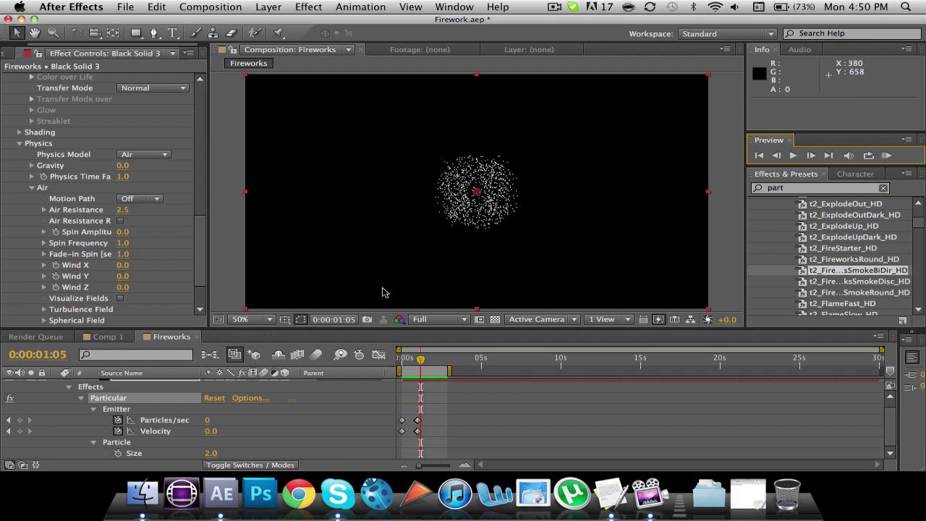
left_click_drag(424, 362, 404, 363)
Apply a falling Size over Life preset so particles shrink over their lifetime
scroll(114, 248, "up", 15)
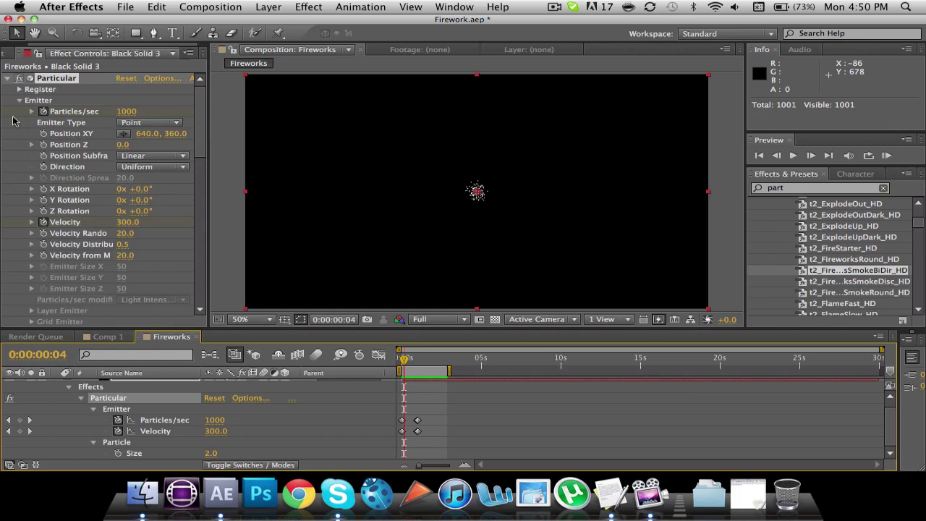
scroll(15, 129, "down", 5)
scroll(47, 238, "down", 3)
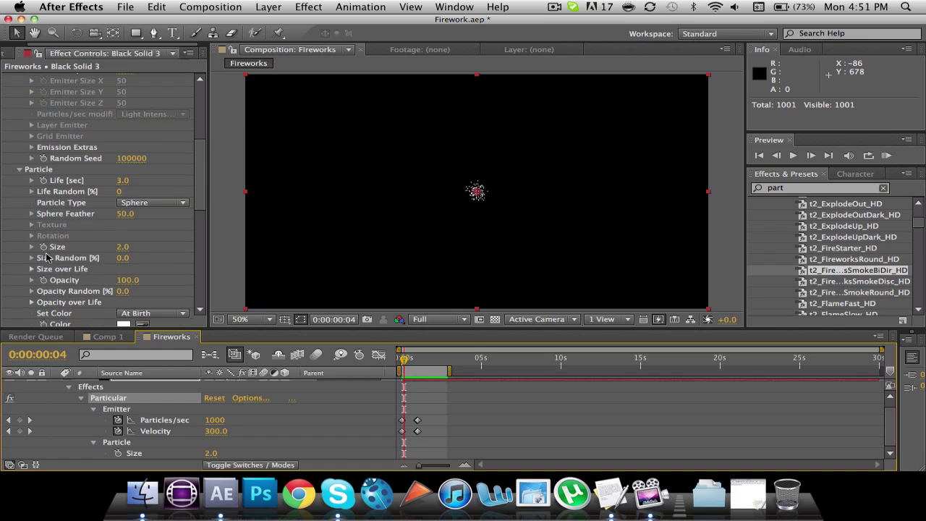
left_click(32, 269)
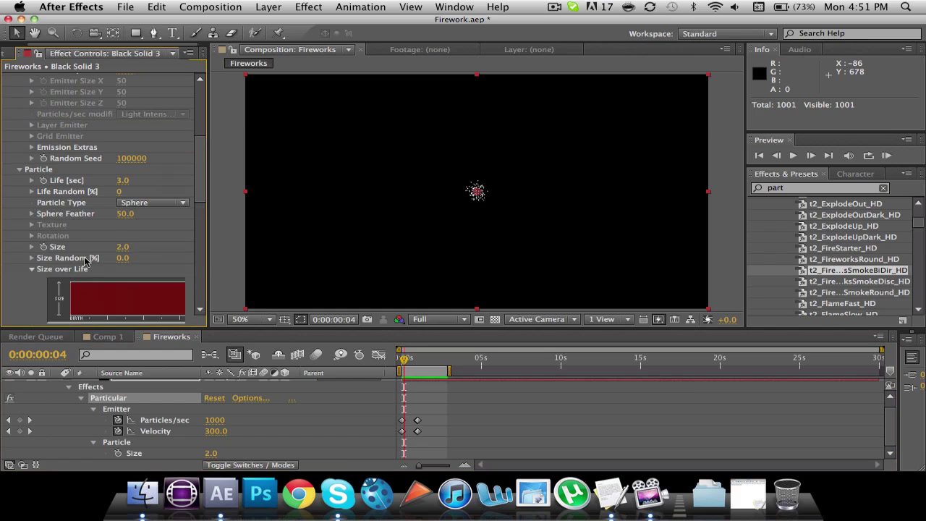
scroll(86, 262, "down", 2)
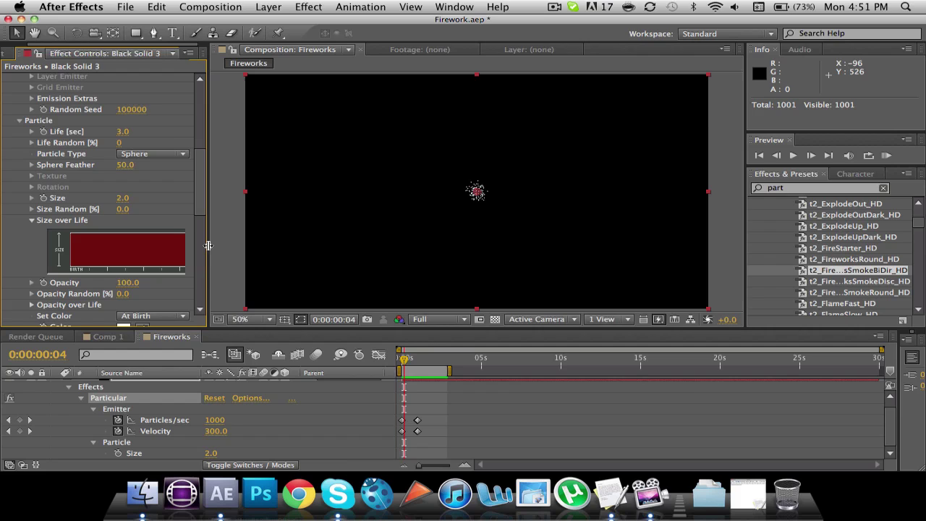
left_click_drag(208, 246, 288, 248)
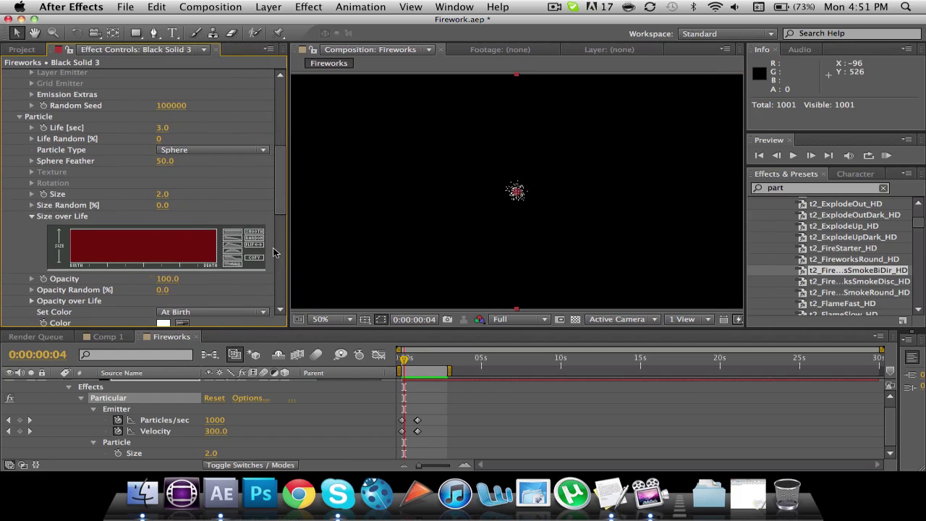
left_click(235, 265)
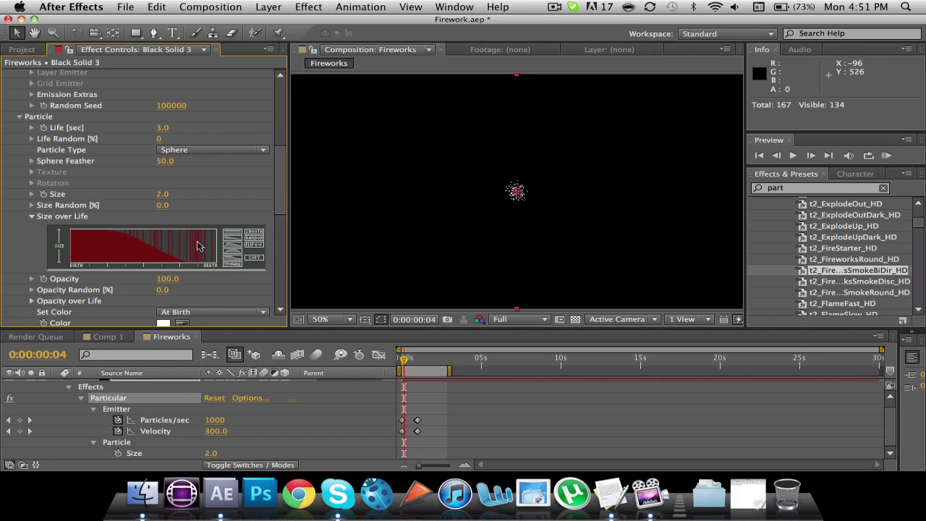
Preview the burst with shrinking particles
left_click(886, 155)
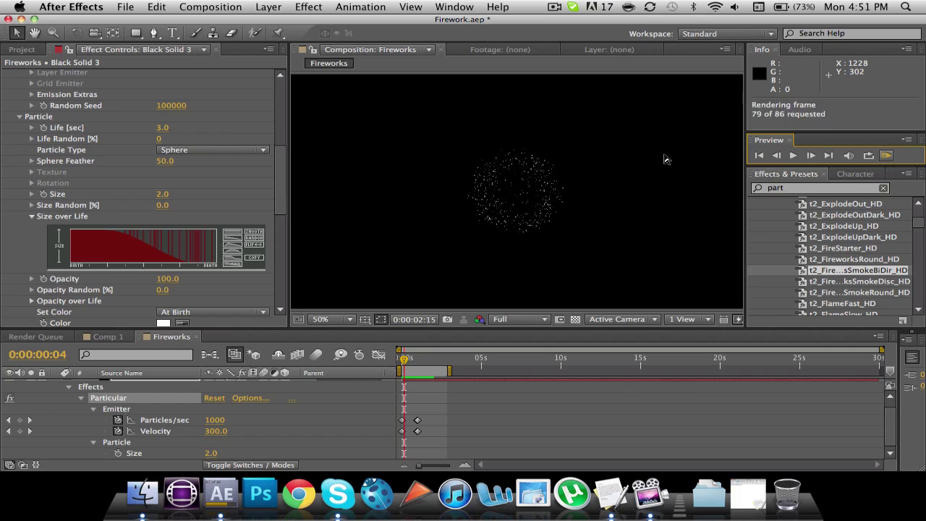
left_click(795, 157)
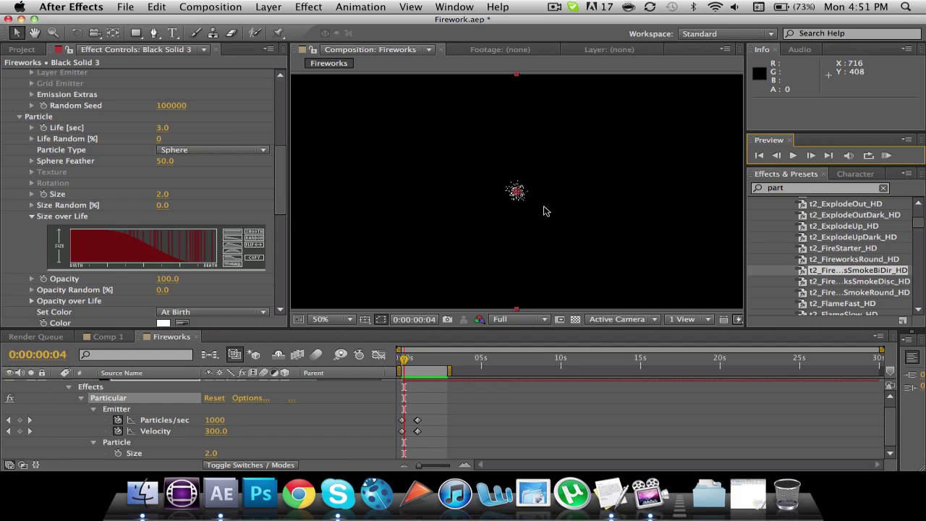
left_click(887, 155)
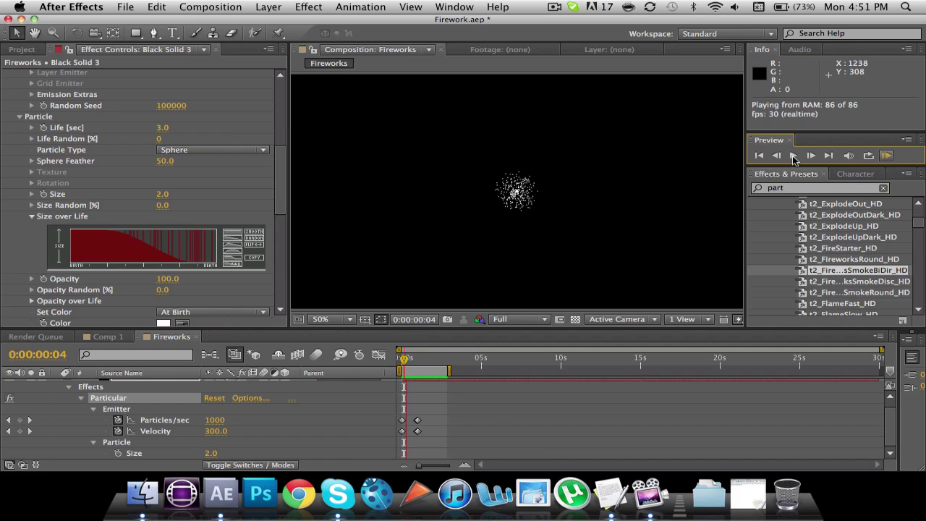
Set Physics Gravity to 30 and preview the particles drifting downward
left_click(305, 221)
scroll(186, 224, "down", 10)
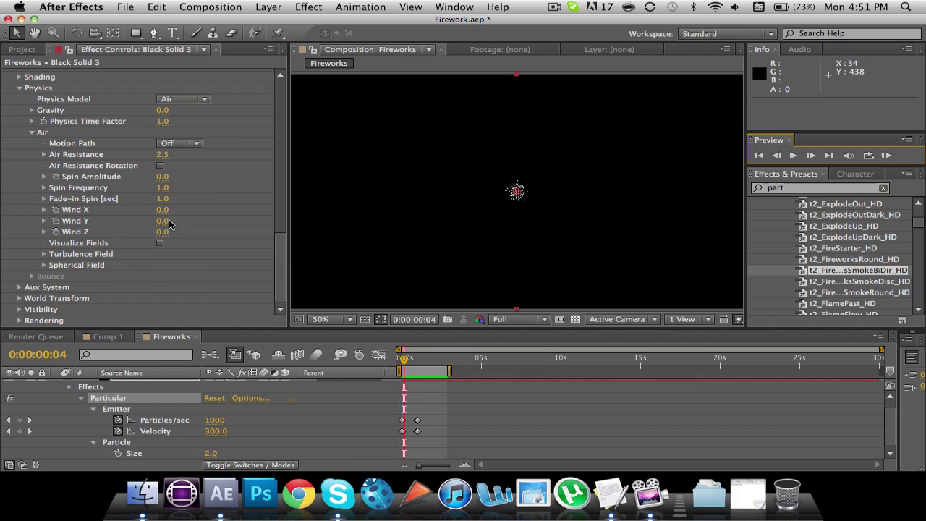
scroll(174, 187, "up", 4)
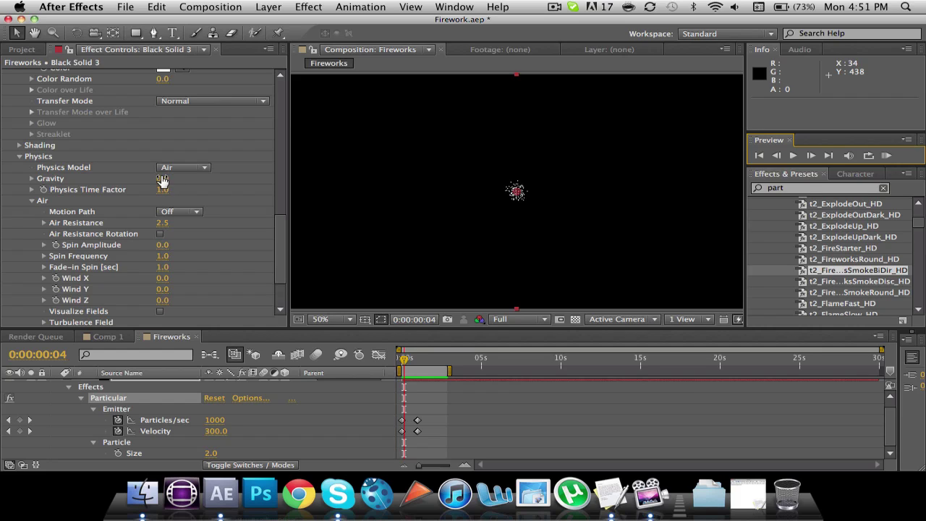
left_click(164, 180)
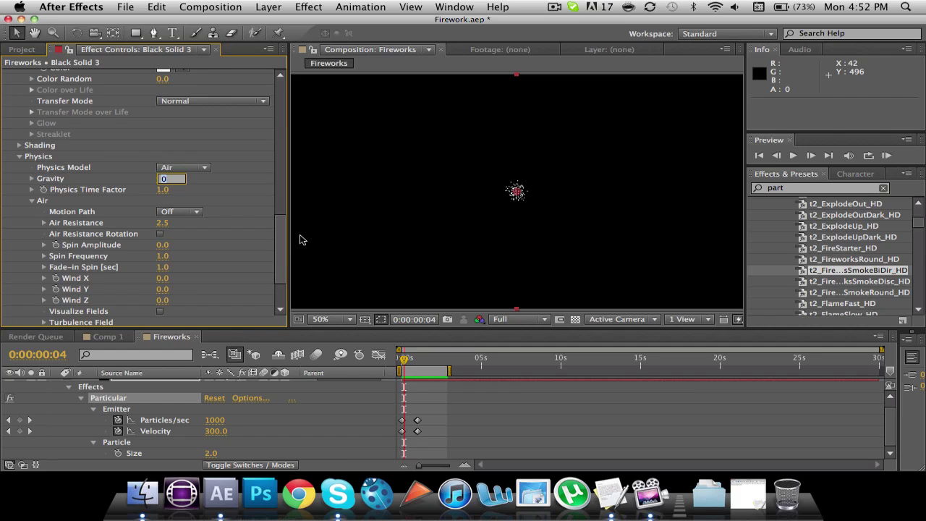
key("Return")
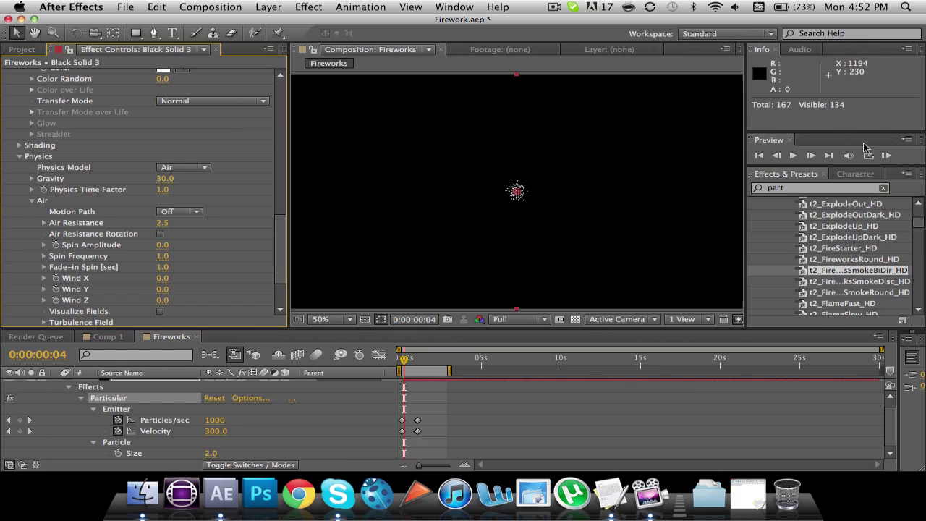
left_click(887, 156)
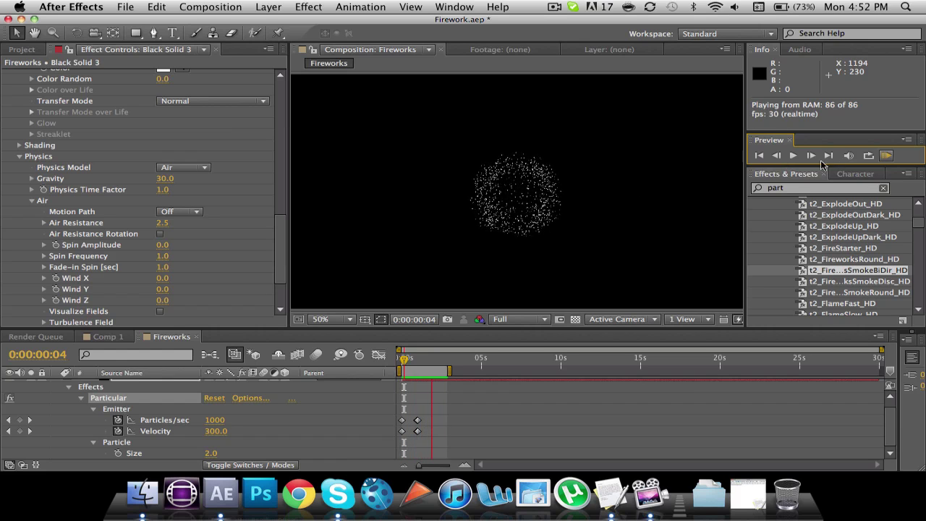
Move the Particles/sec 0 keyframe earlier to frame 19 and preview the sparser burst
key("space")
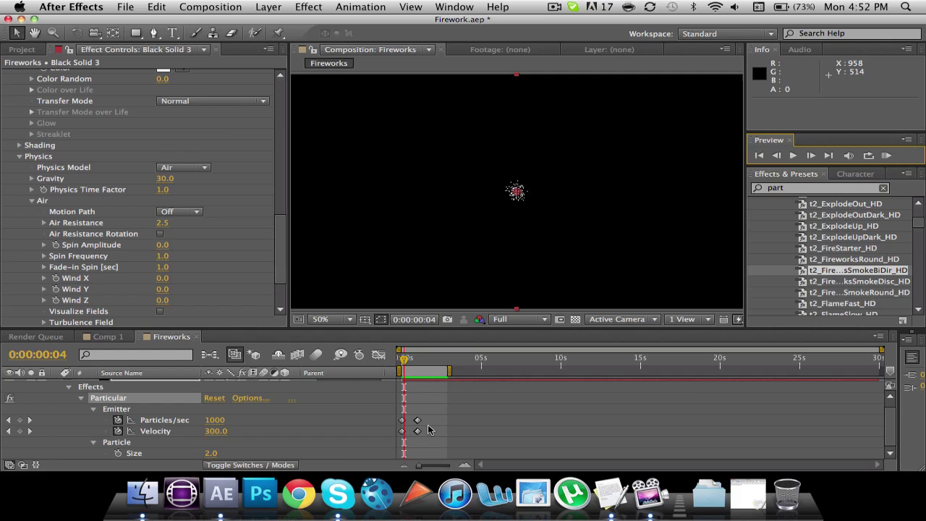
left_click(417, 420)
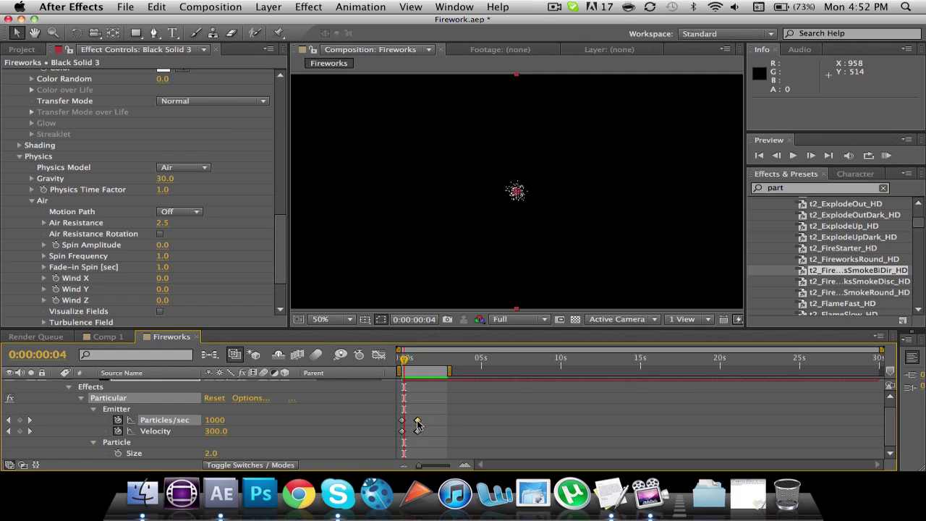
left_click(427, 425)
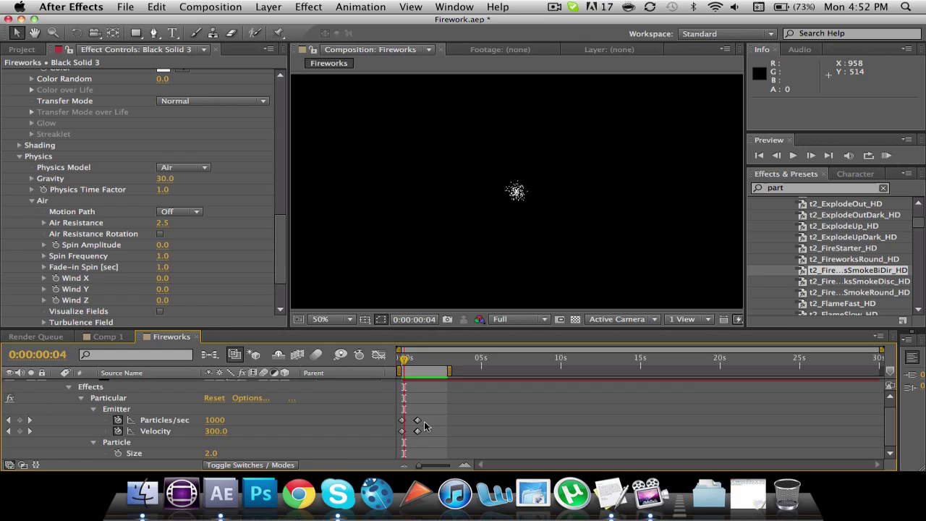
left_click(417, 421)
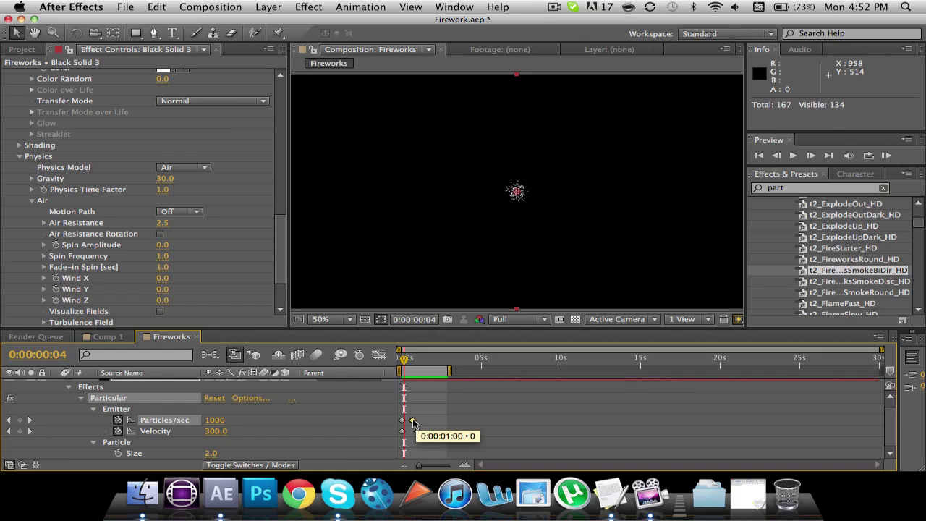
left_click_drag(413, 423, 412, 421)
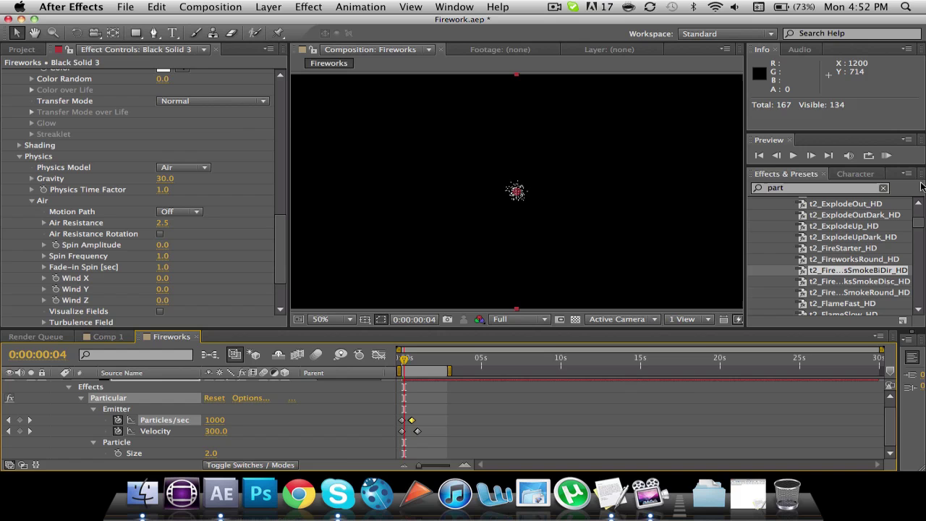
left_click(883, 156)
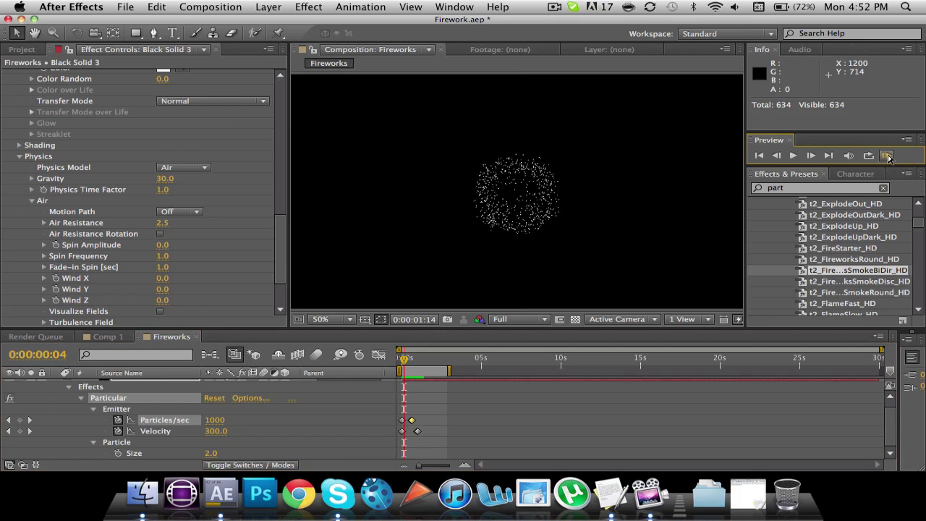
left_click(793, 155)
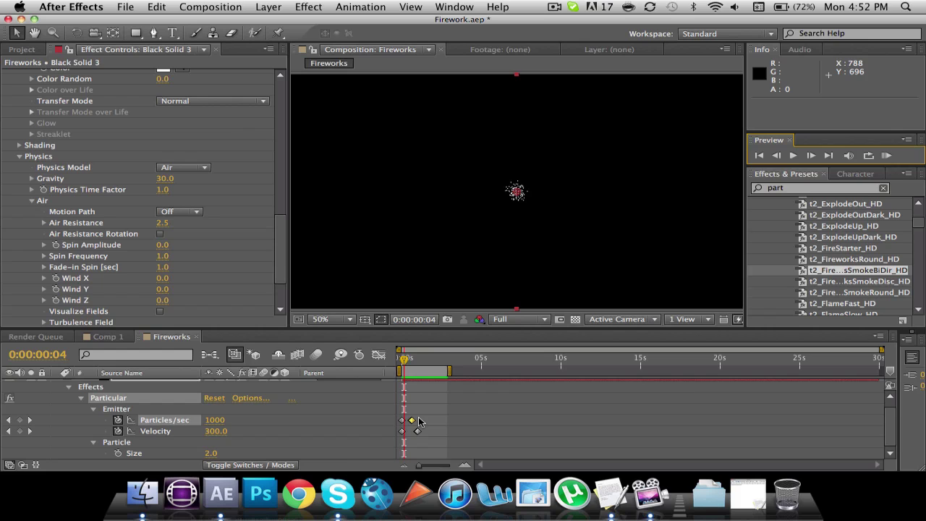
left_click_drag(414, 424, 410, 423)
Raise the Particles/sec keyframe at 0:00:00:00 from 1000 to 2010 and preview the denser burst
left_click(887, 156)
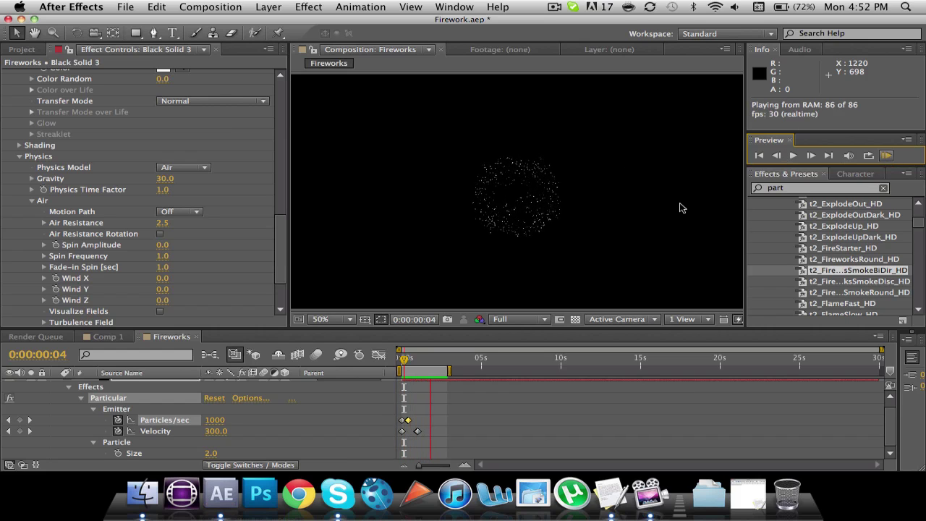
left_click(517, 191)
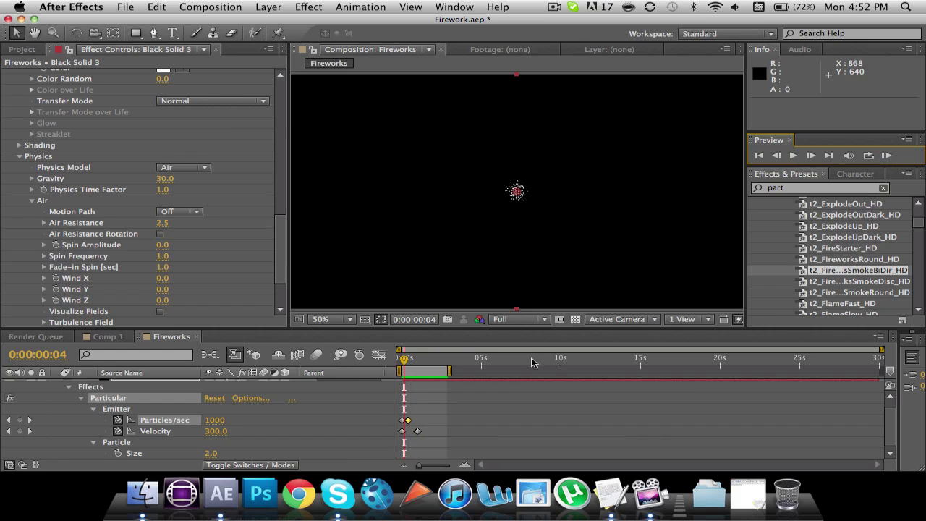
left_click_drag(408, 356, 395, 362)
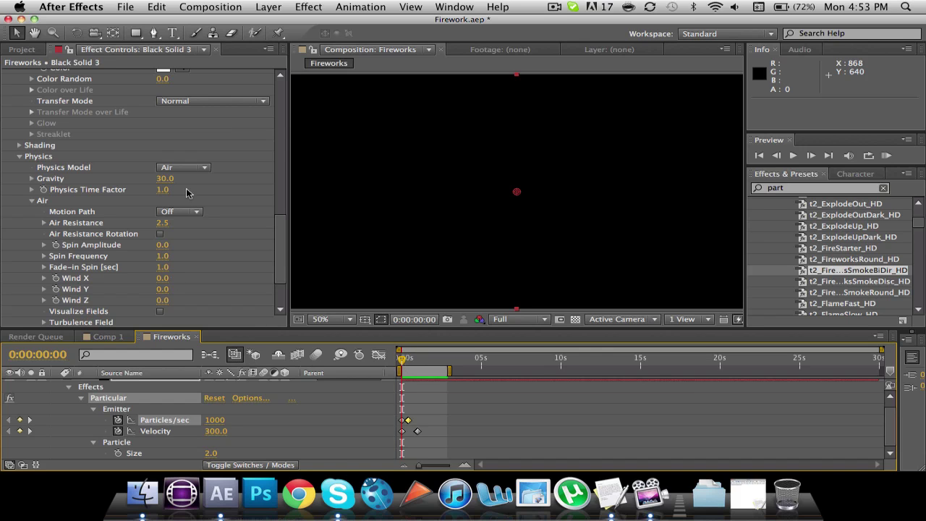
scroll(186, 193, "up", 10)
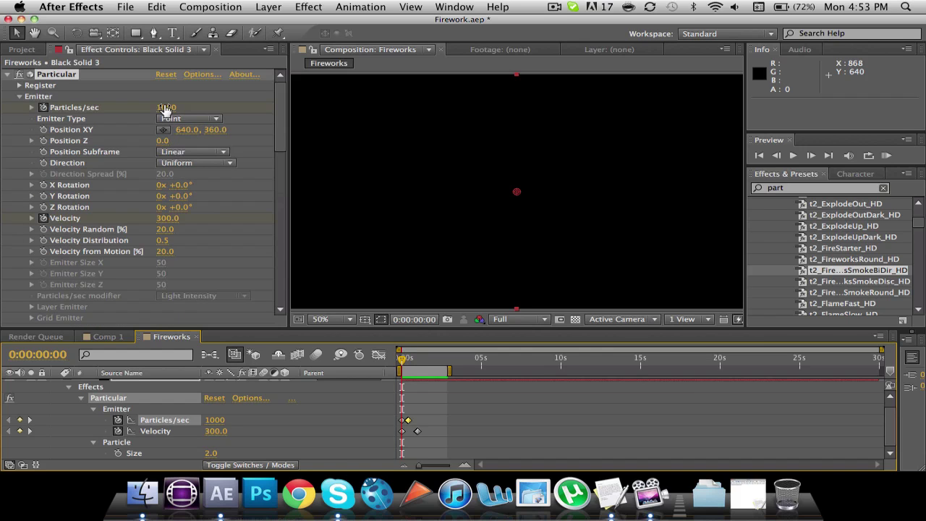
left_click_drag(165, 109, 178, 107)
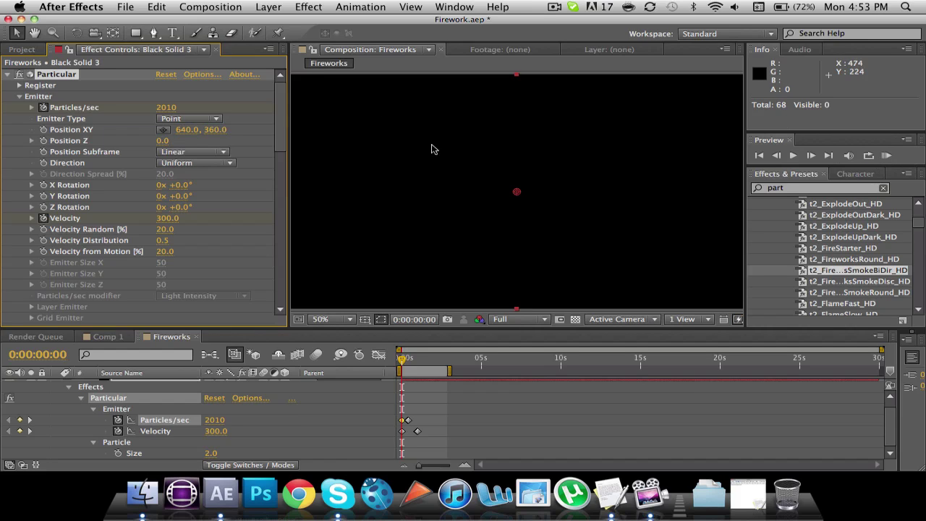
left_click(887, 157)
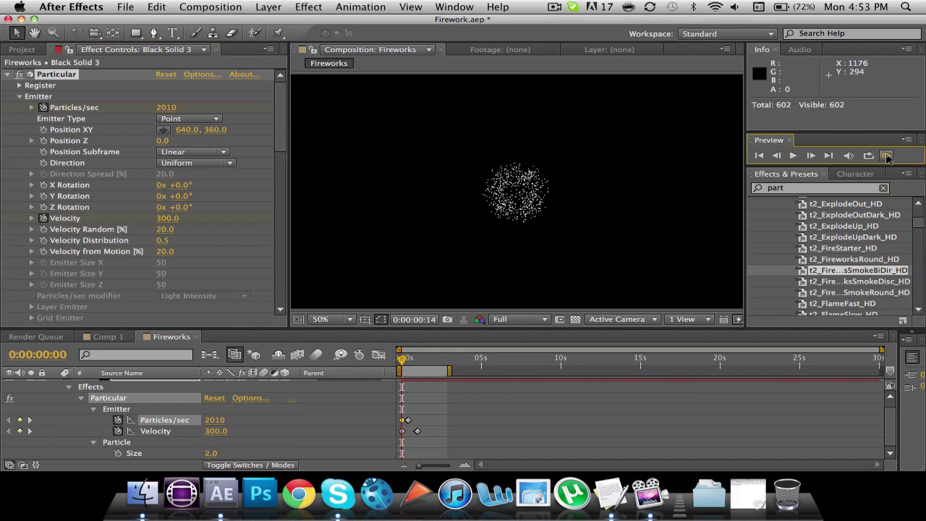
left_click(793, 156)
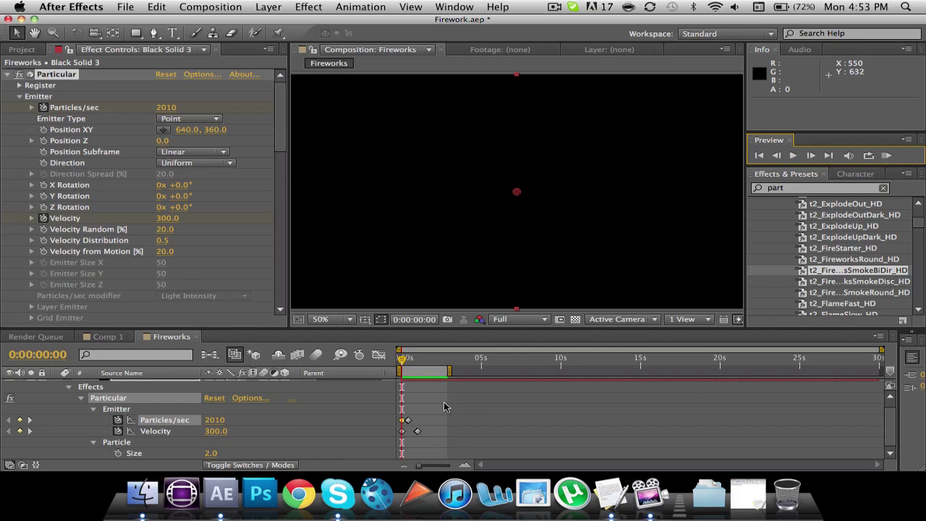
Duplicate the Black Solid 3 firework, start the copy at 0:00:00:19, and move its burst up-right
scroll(444, 406, "up", 1)
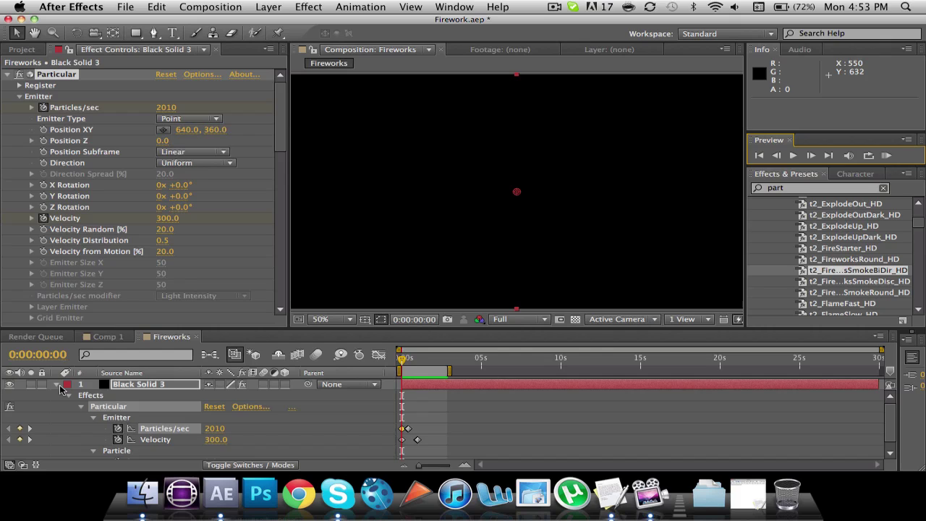
left_click(57, 385)
left_click(123, 387)
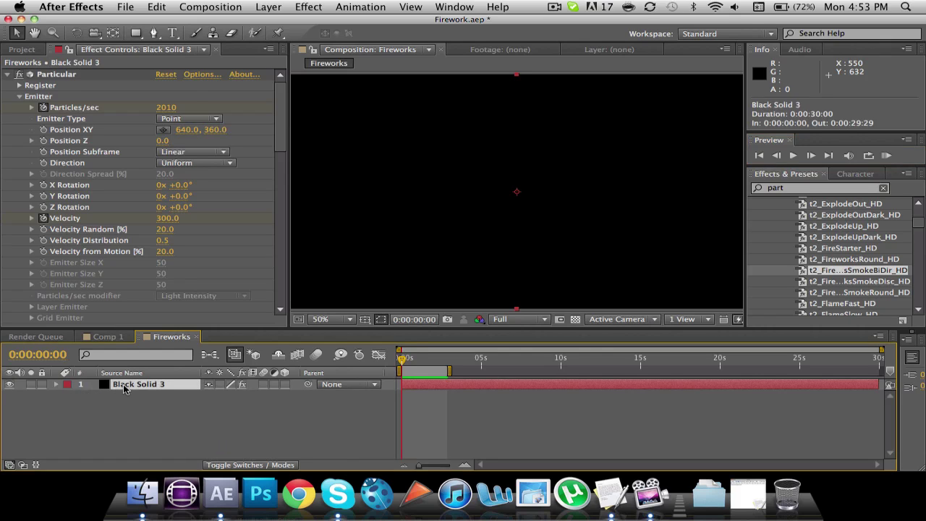
key("super+d")
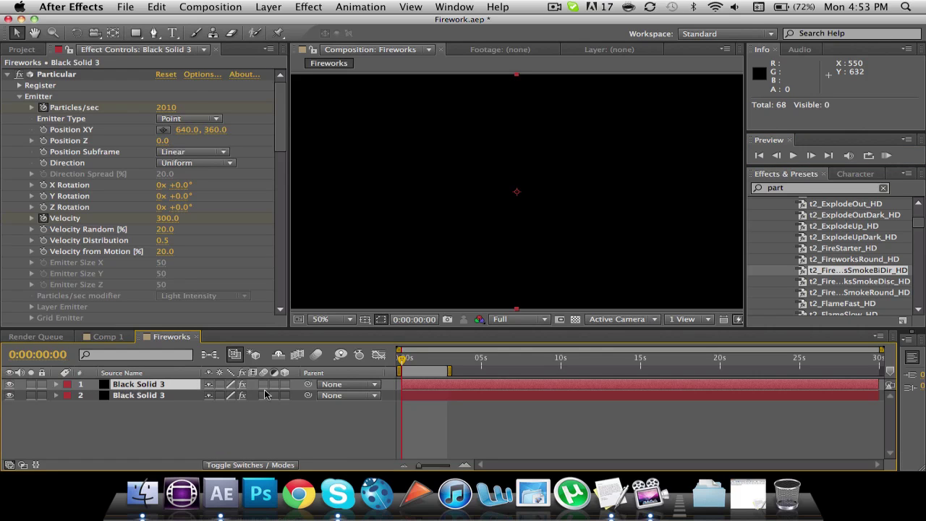
left_click_drag(414, 388, 418, 363)
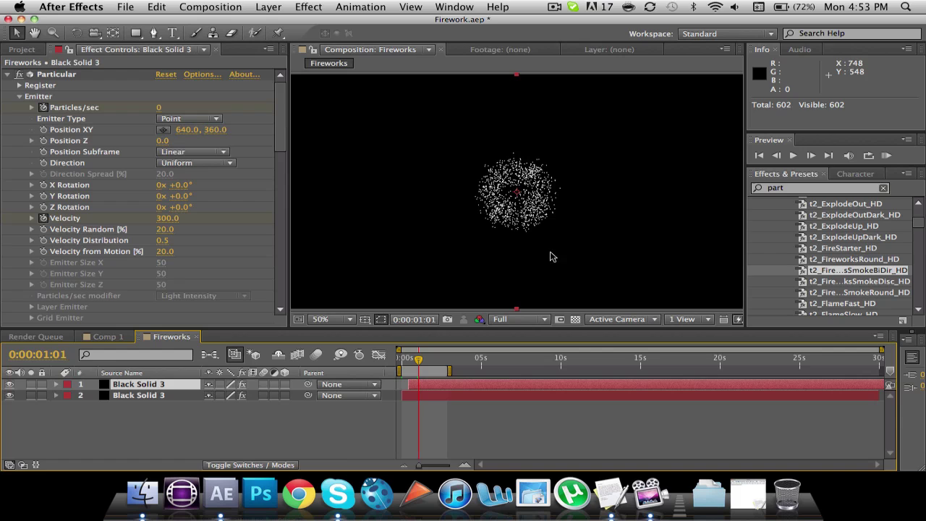
left_click_drag(561, 250, 682, 231)
mouse_move(419, 367)
left_mouse_down()
mouse_move(399, 367)
mouse_move(419, 367)
mouse_move(425, 389)
mouse_move(435, 389)
mouse_move(423, 364)
mouse_move(438, 366)
mouse_move(408, 366)
mouse_move(433, 366)
left_mouse_up()
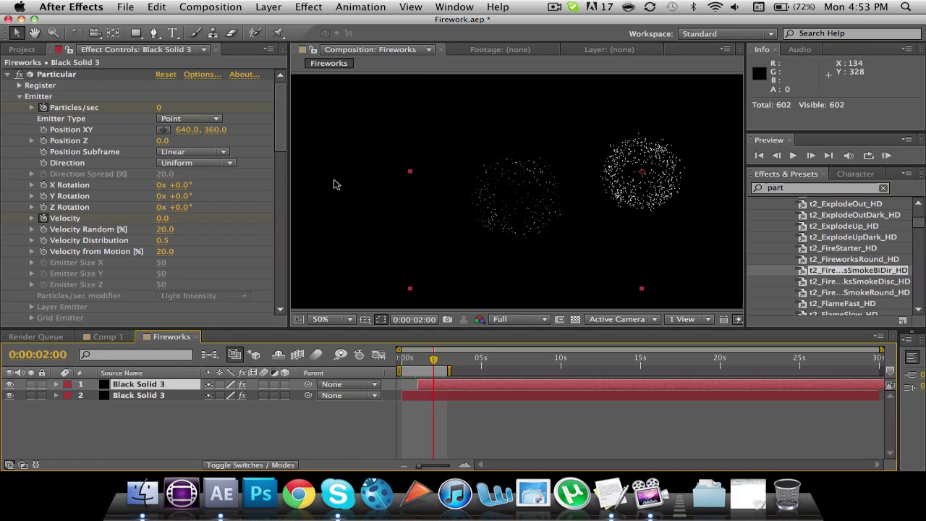
Add a Tint effect to the copy with Map White To set to red
left_click(309, 6)
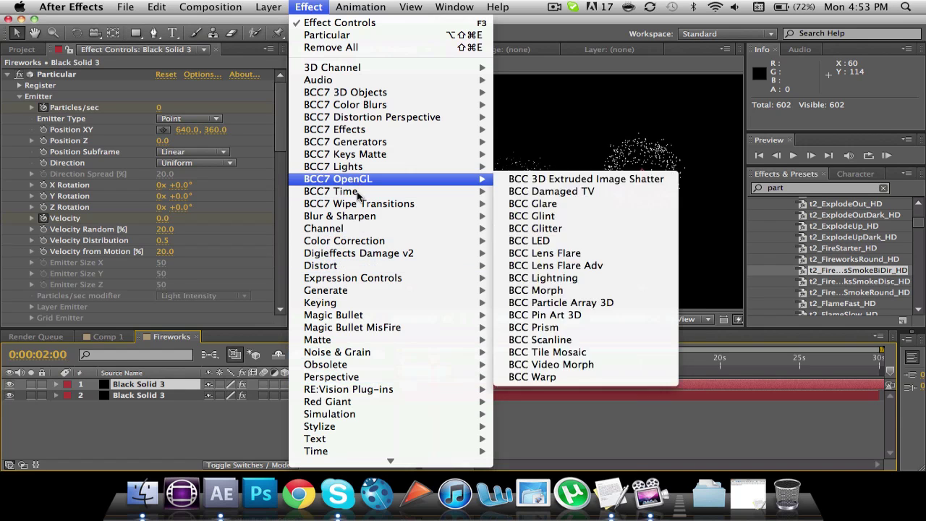
mouse_move(384, 241)
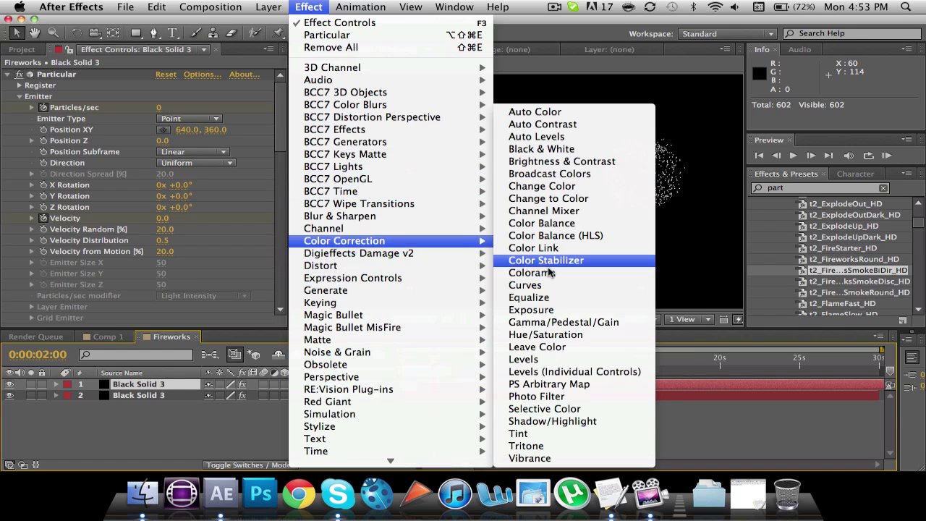
left_click(549, 433)
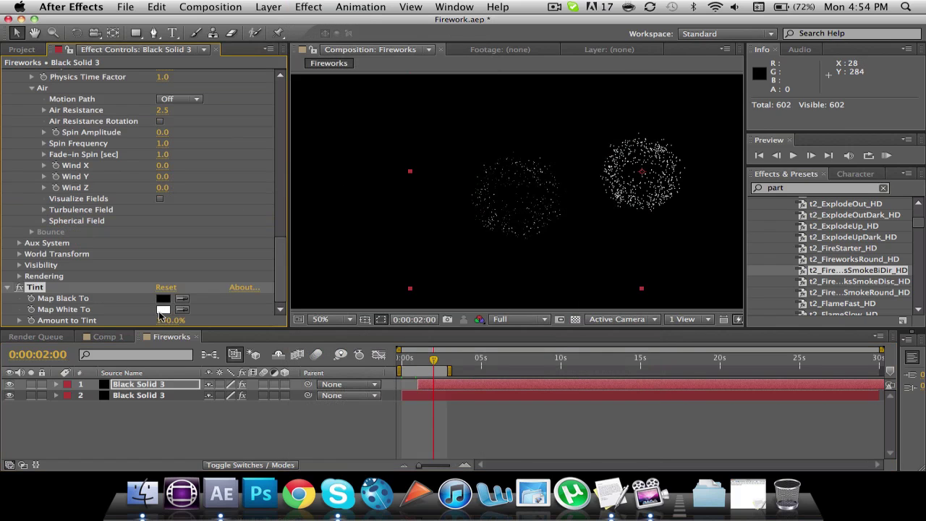
left_click(162, 310)
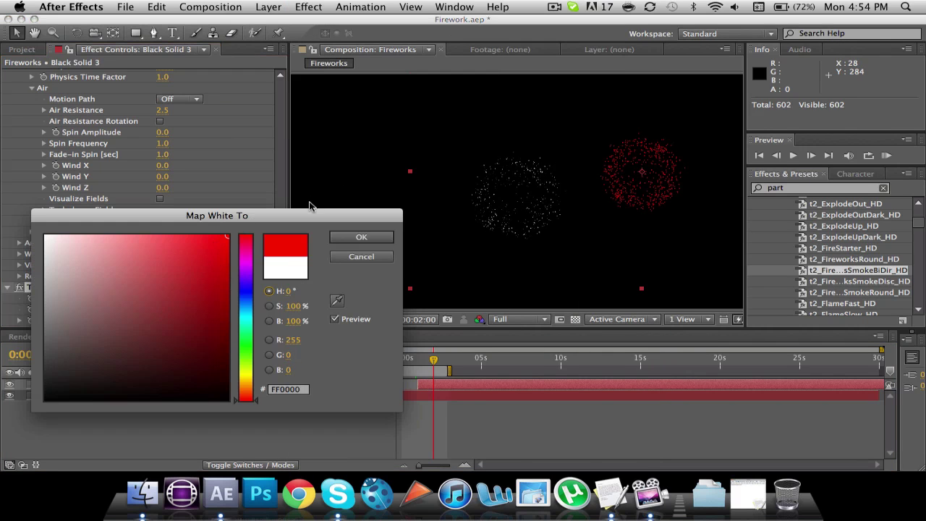
left_click(374, 240)
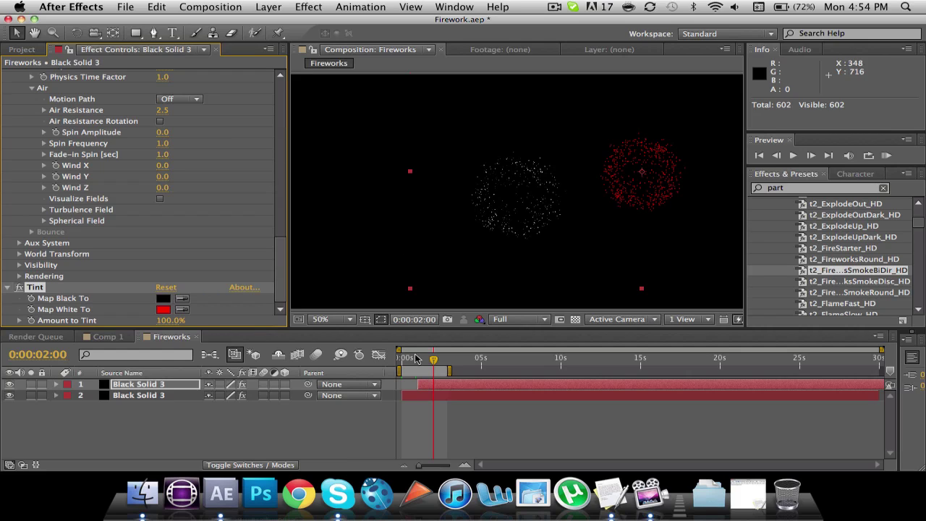
Apply a default Stylize > Glow effect to the red firework
left_click(308, 6)
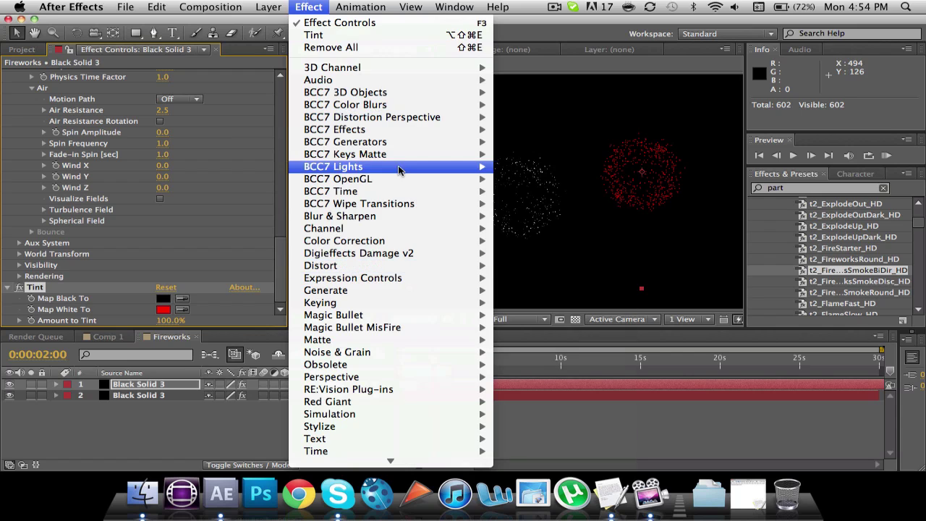
mouse_move(395, 427)
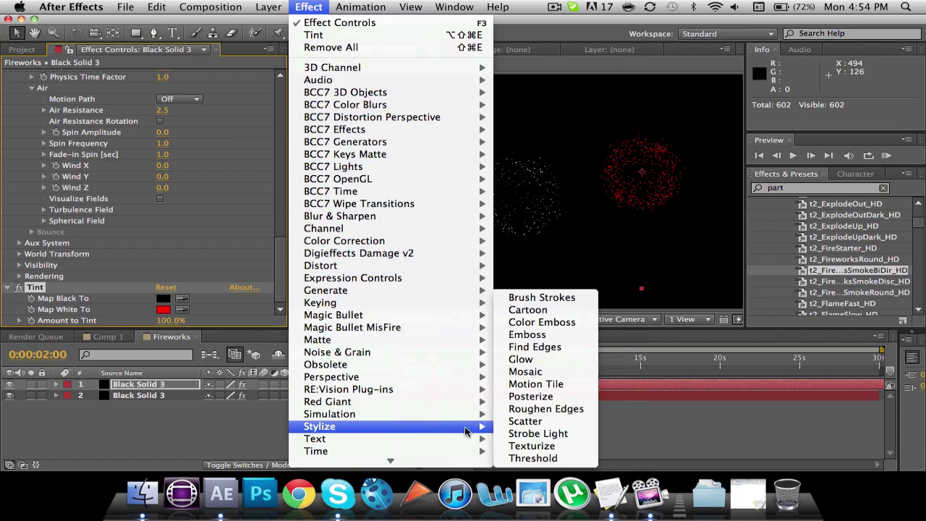
left_click(534, 360)
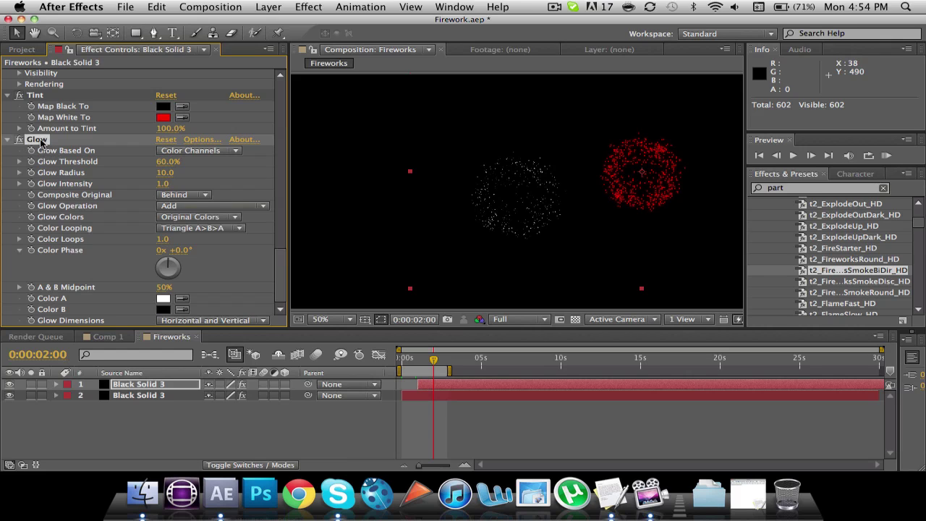
left_click(142, 395)
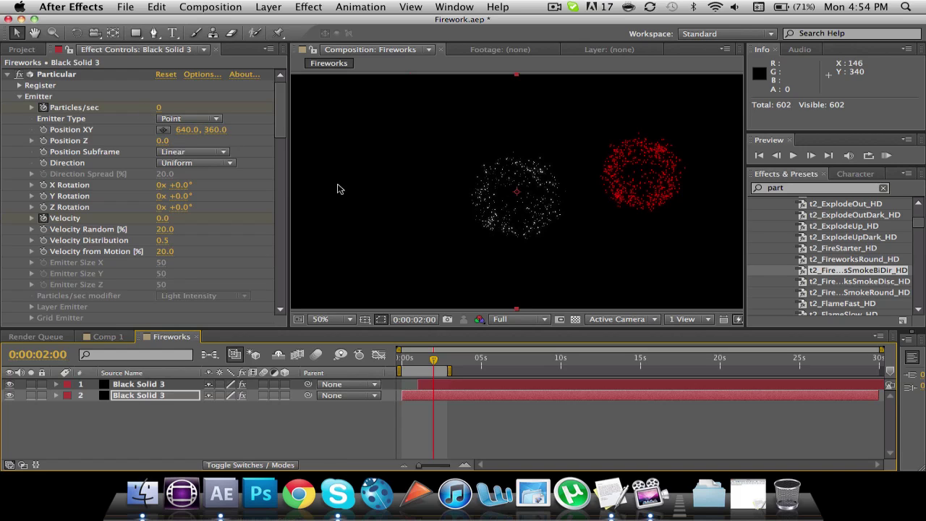
left_click(434, 361)
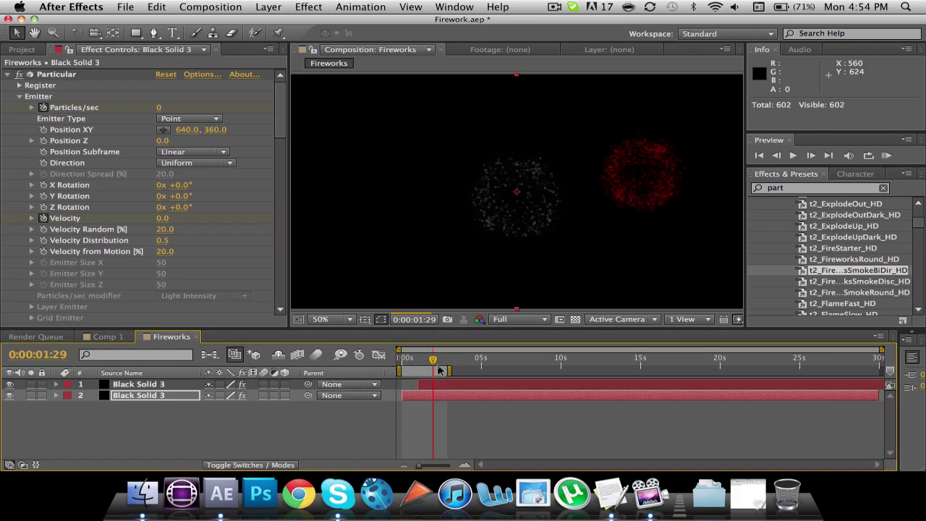
mouse_move(434, 360)
left_mouse_down()
mouse_move(406, 363)
mouse_move(433, 359)
left_mouse_up()
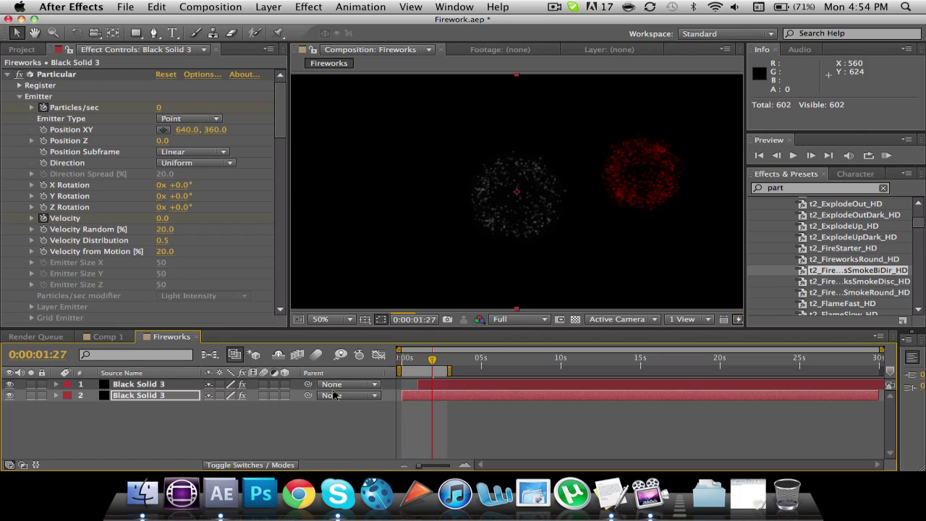
Duplicate the red firework layer, move the copy left of centre, and start it at 0:00:01:26
left_click(153, 387)
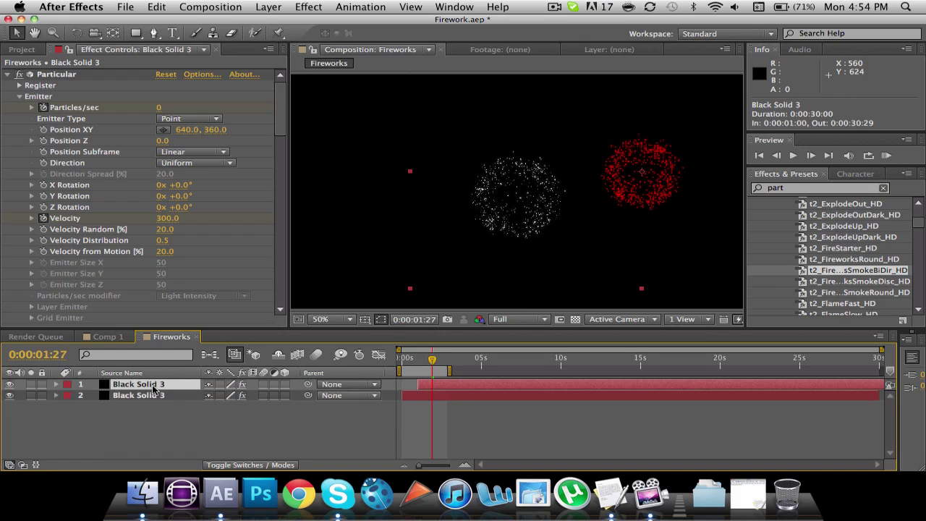
key("super+d")
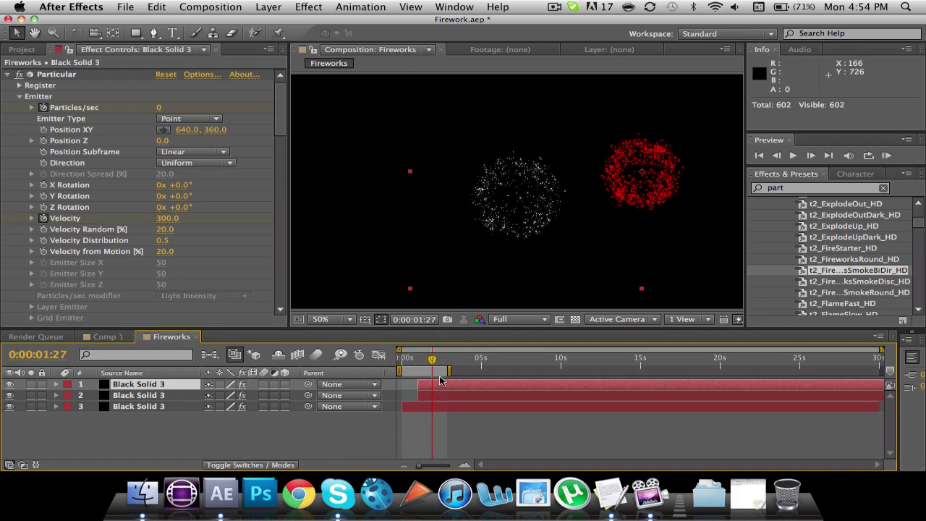
left_click_drag(647, 197, 389, 216)
left_click_drag(458, 388, 467, 387)
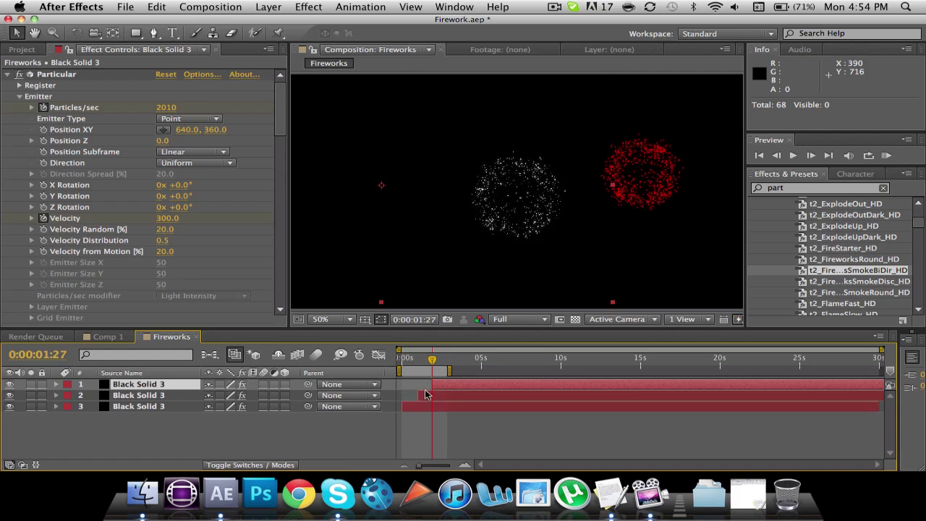
Change the third firework's Tint Map White To colour to blue
scroll(239, 138, "down", 10)
scroll(238, 138, "down", 4)
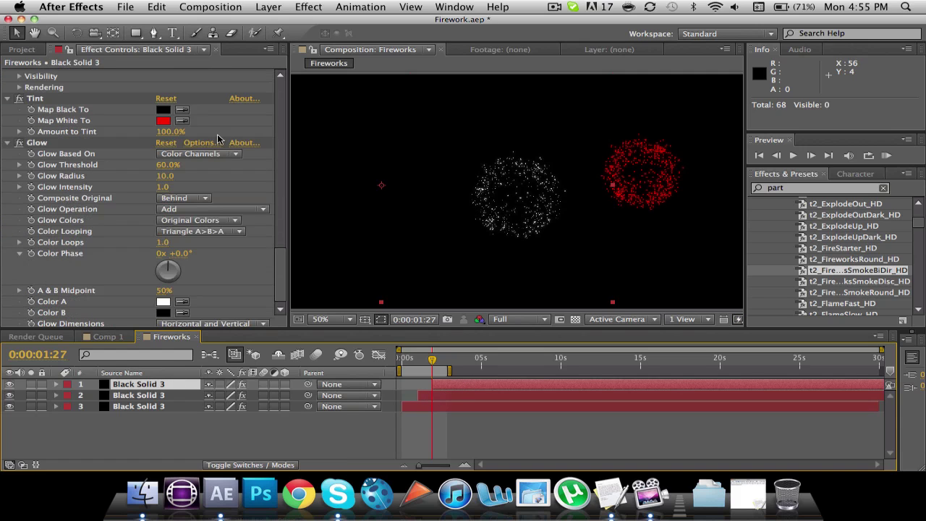
left_click(162, 122)
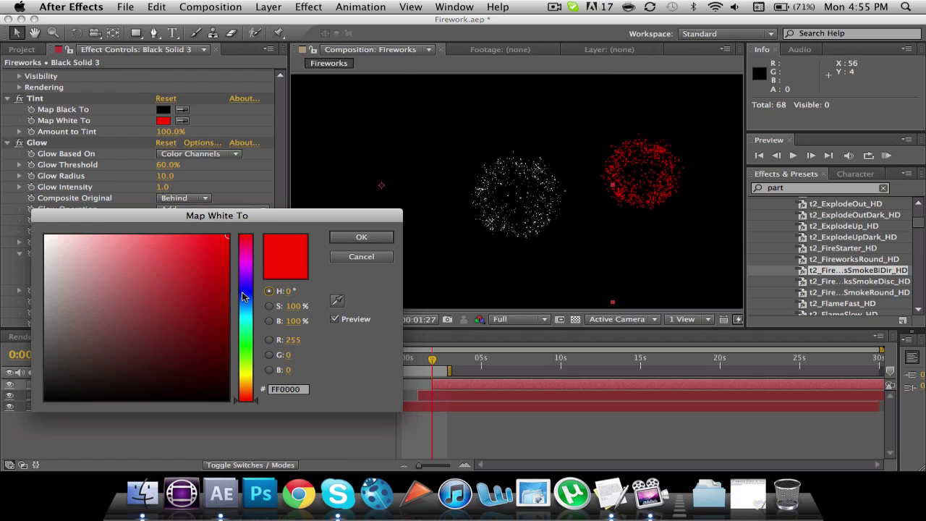
left_click(247, 296)
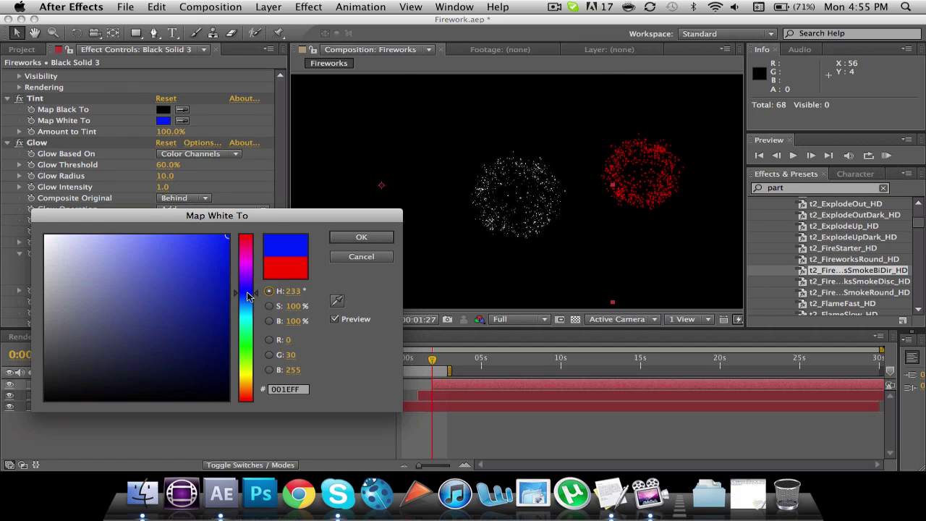
left_click(379, 238)
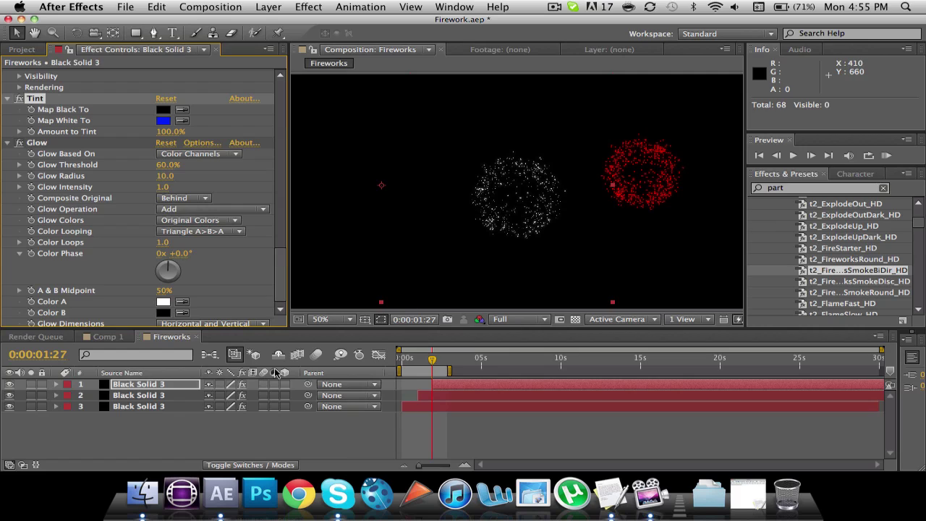
Enable composition motion blur and the motion blur switch on all three firework layers
left_click(316, 356)
left_click(264, 384)
left_click(263, 396)
left_click(263, 406)
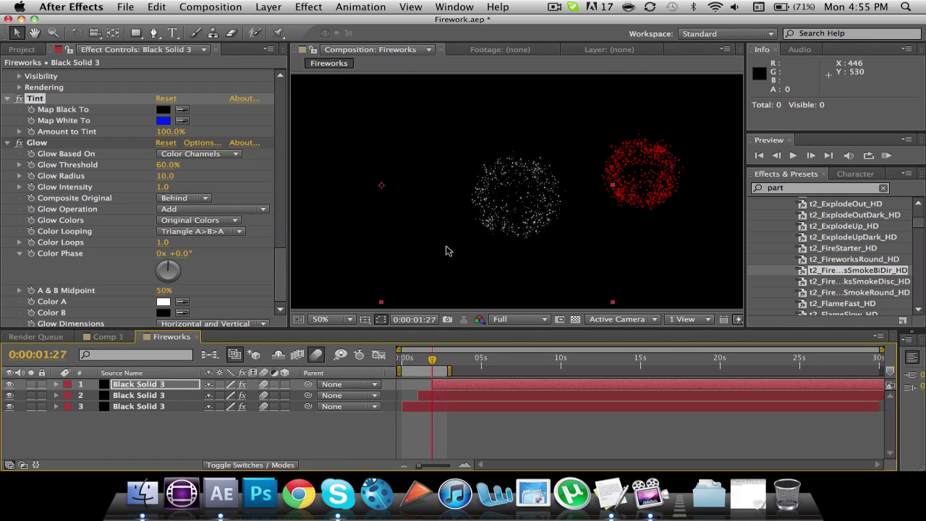
Preview the three staggered bursts and extend the work area end to about 3 seconds
left_click(888, 156)
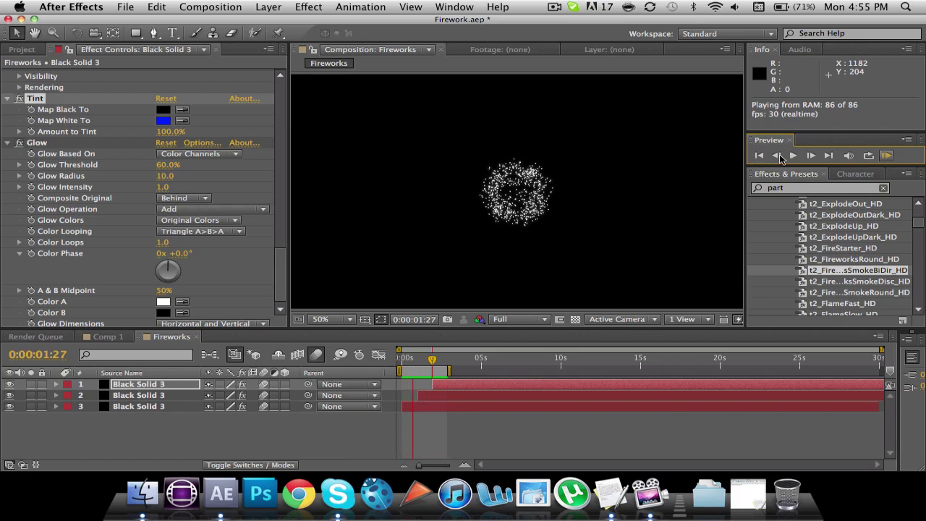
left_click(793, 156)
mouse_move(450, 372)
left_mouse_down()
mouse_move(477, 372)
mouse_move(466, 372)
left_mouse_up()
left_click(887, 156)
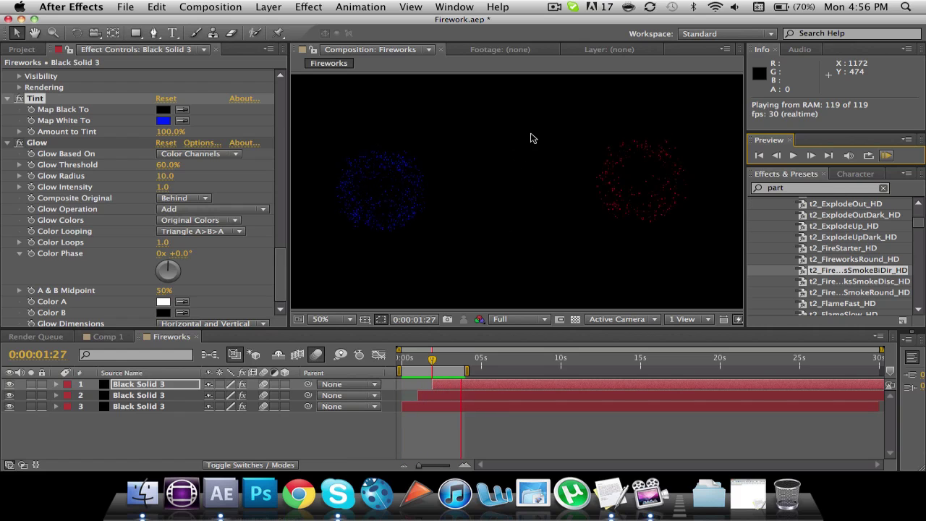
left_click(793, 155)
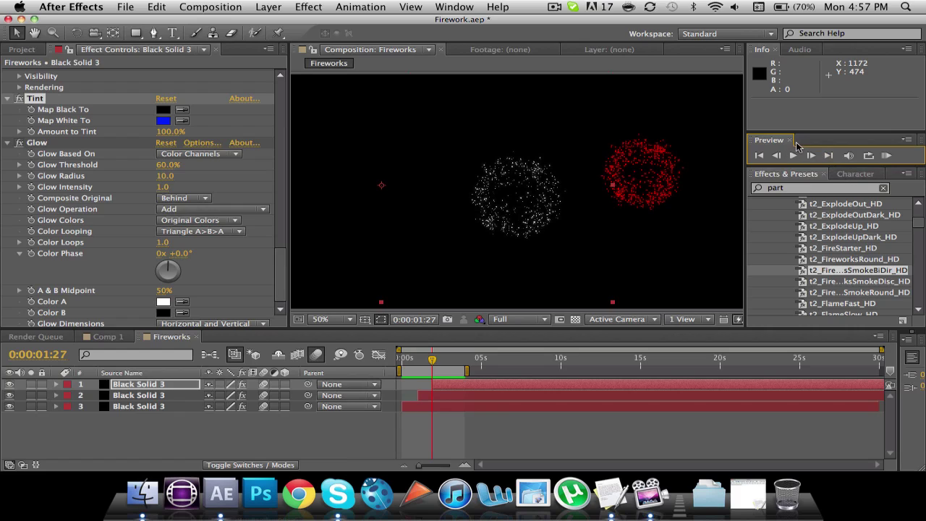